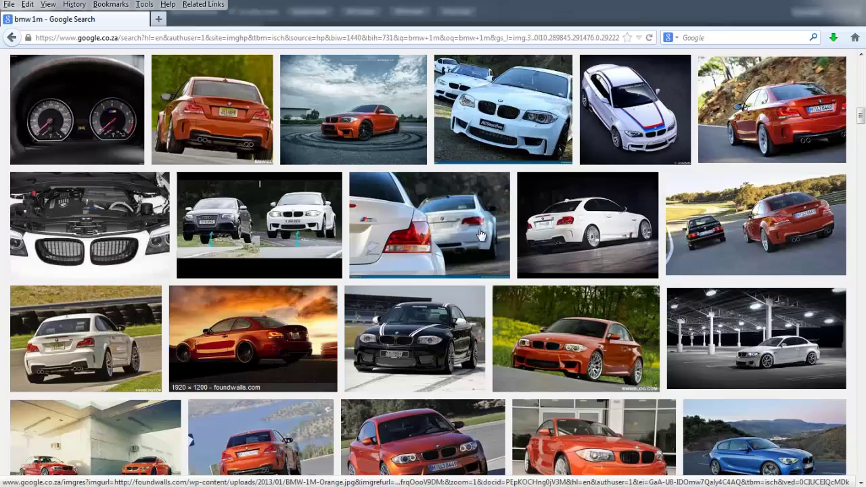
scroll(479, 234, up, 15)
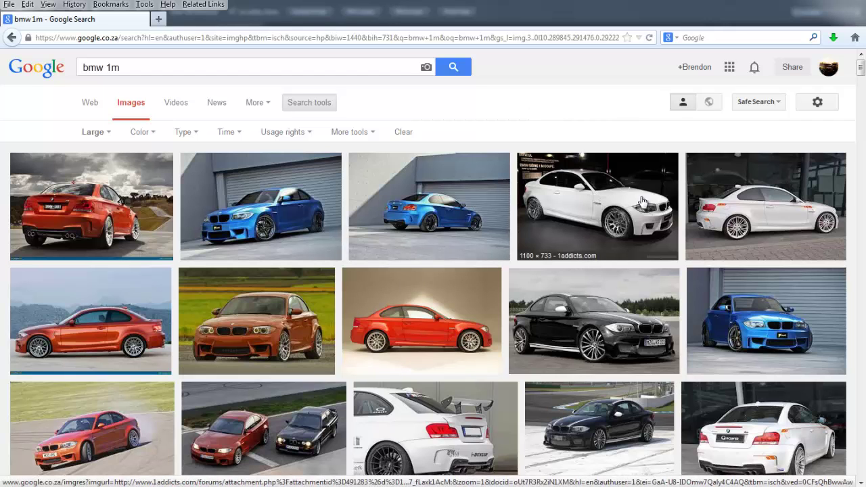
scroll(558, 262, down, 3)
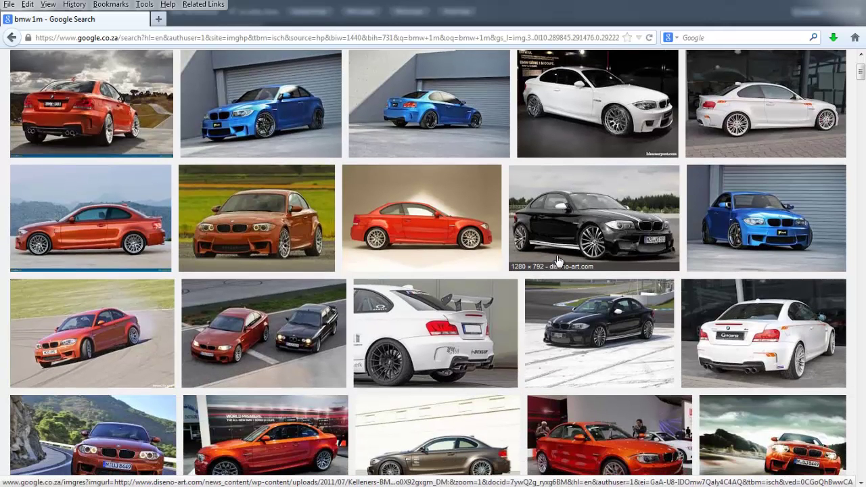
scroll(447, 257, up, 3)
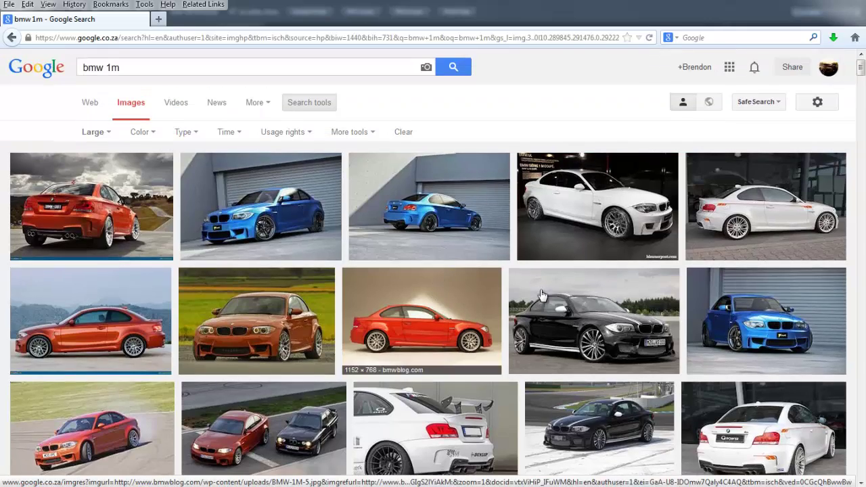
scroll(561, 292, down, 5)
scroll(580, 292, down, 2)
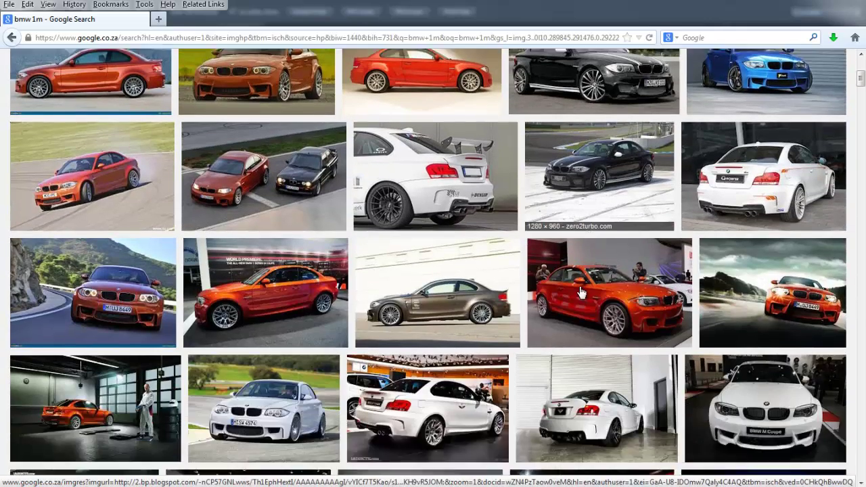
scroll(581, 293, down, 3)
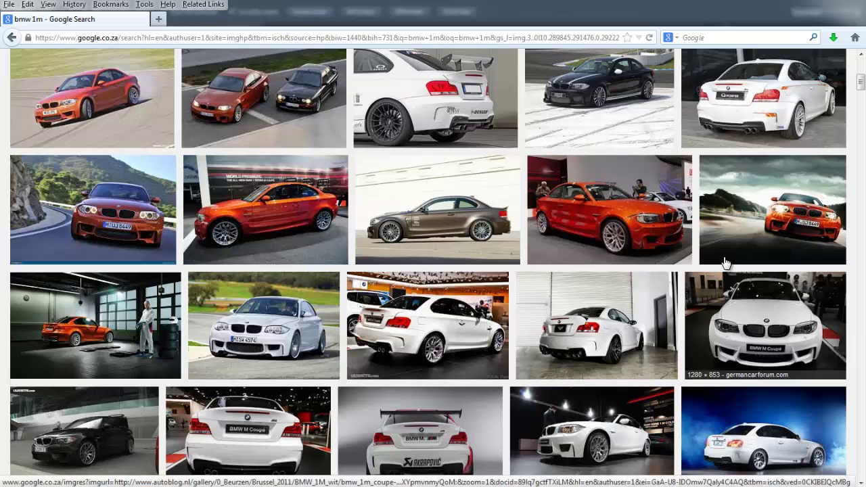
scroll(728, 264, down, 2)
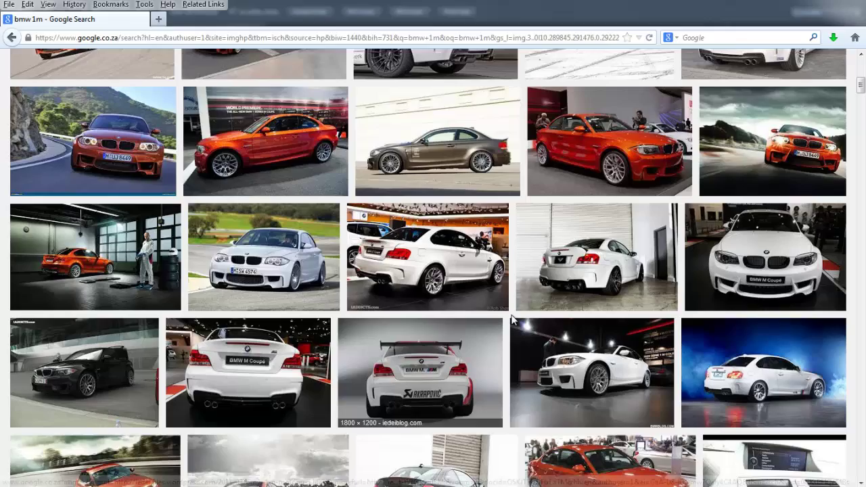
scroll(636, 295, down, 5)
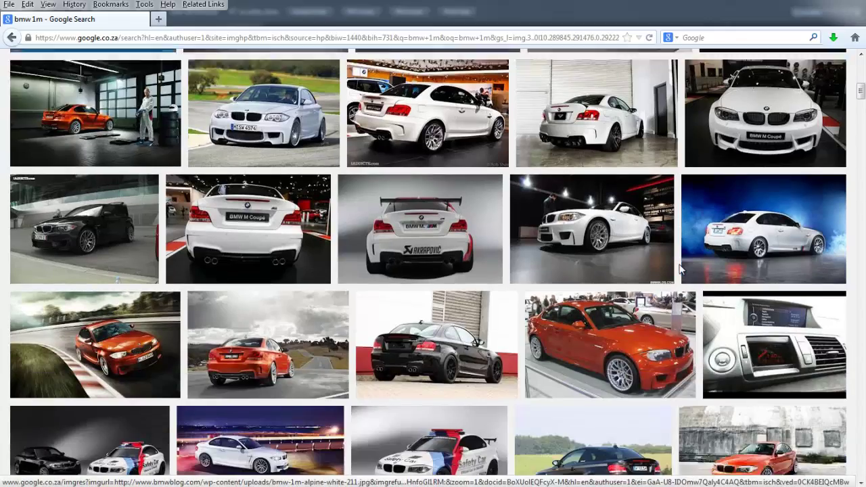
scroll(682, 269, down, 5)
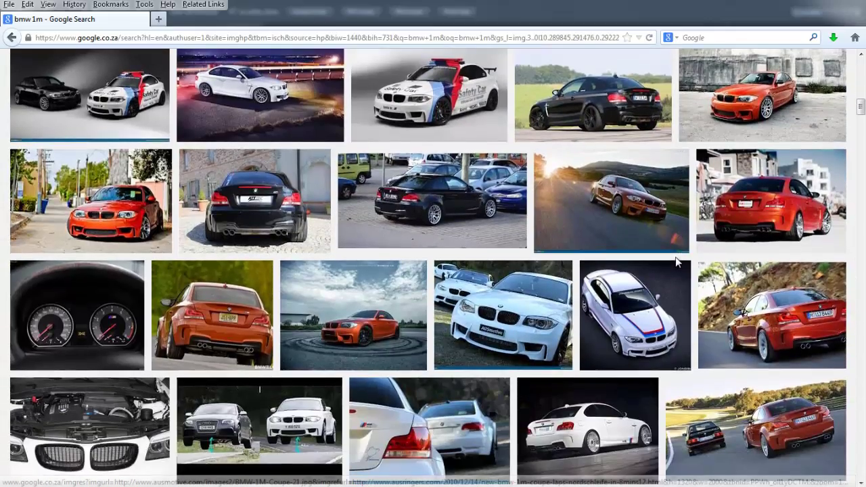
scroll(683, 236, down, 3)
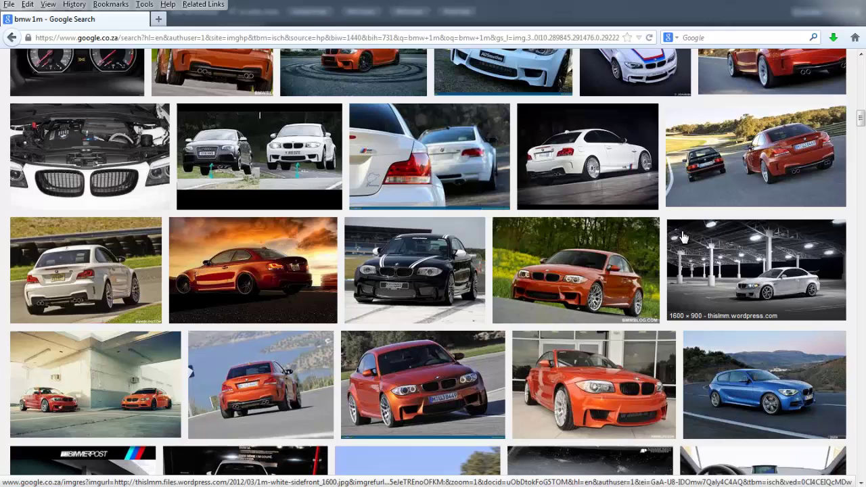
Step: Save the full-size white BMW 1M garage photo from Firefox as 1m-white-sidefront_1600 in VCT Project
click(781, 277)
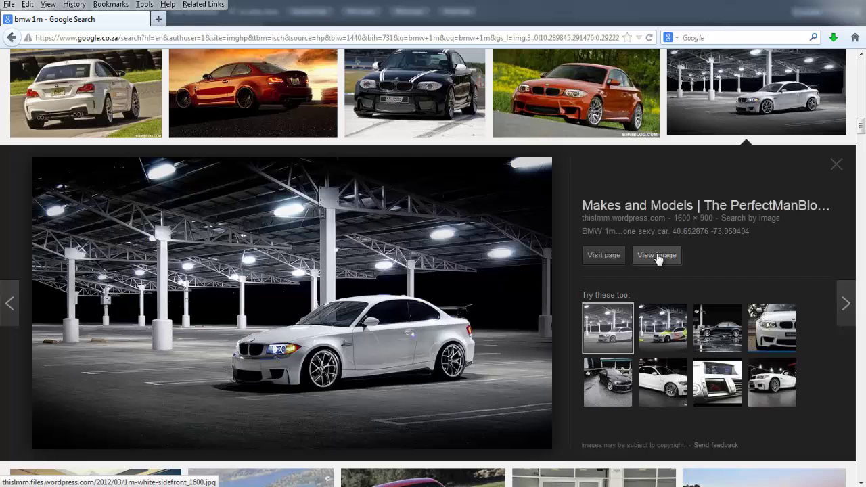
click(657, 256)
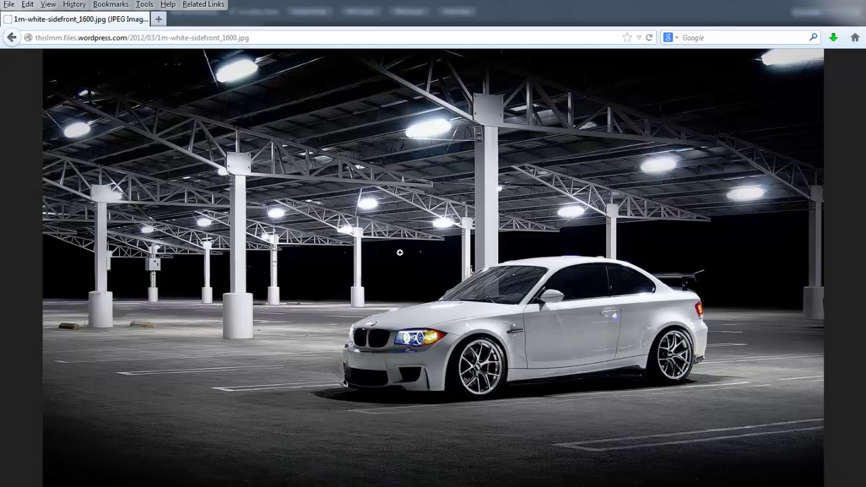
right_click(418, 215)
click(460, 255)
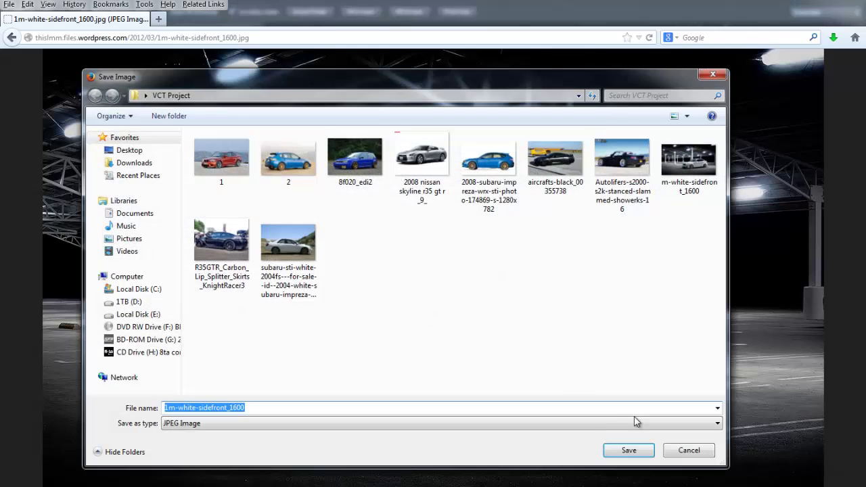
click(628, 450)
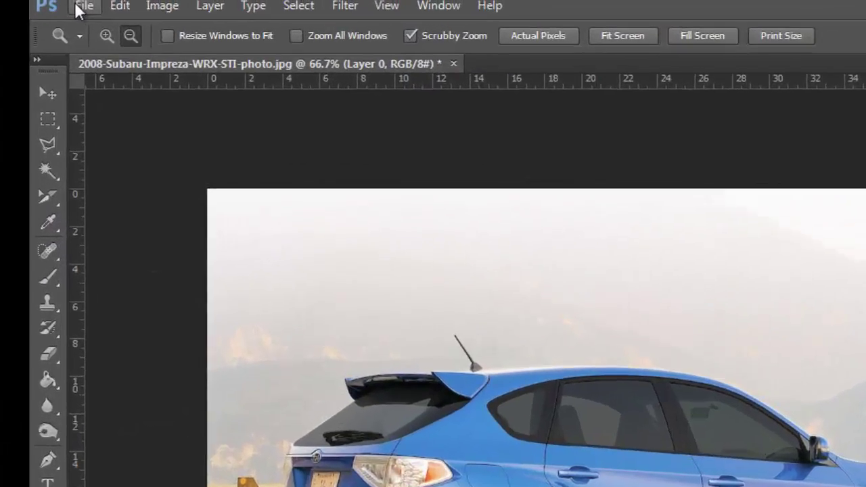
Step: Open the saved m-white-sidefront_1600.jpg from VCT Project as a new Photoshop document
click(31, 0)
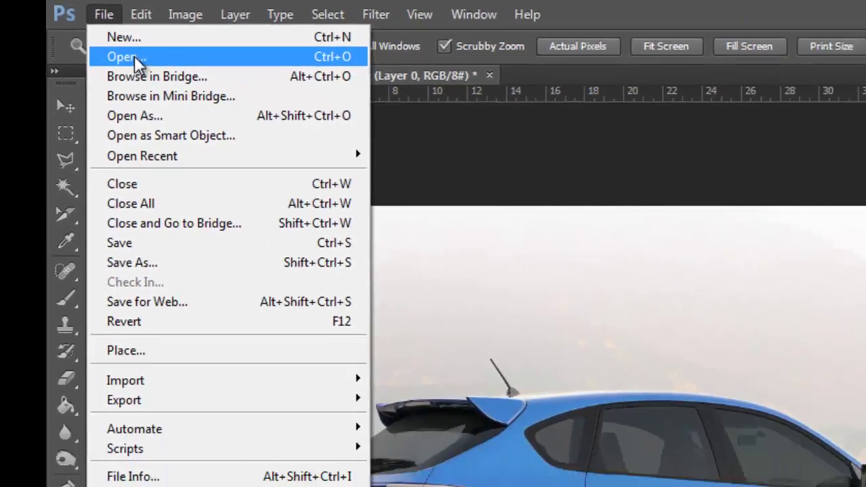
click(196, 85)
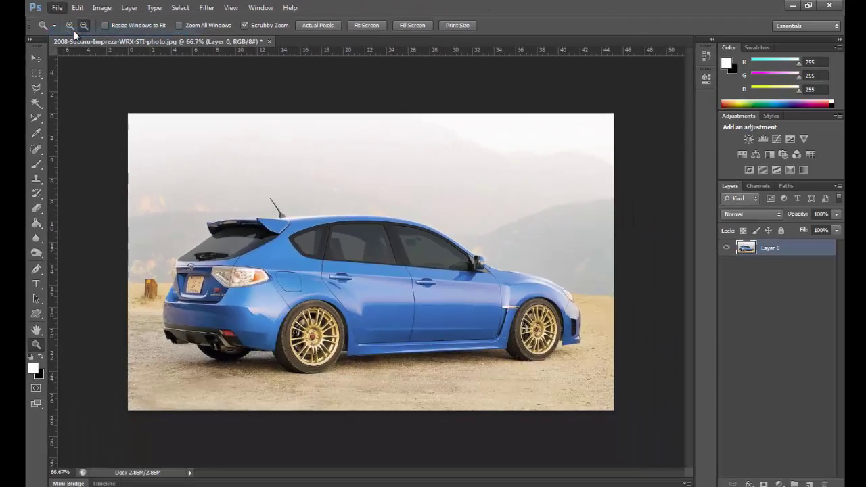
click(387, 203)
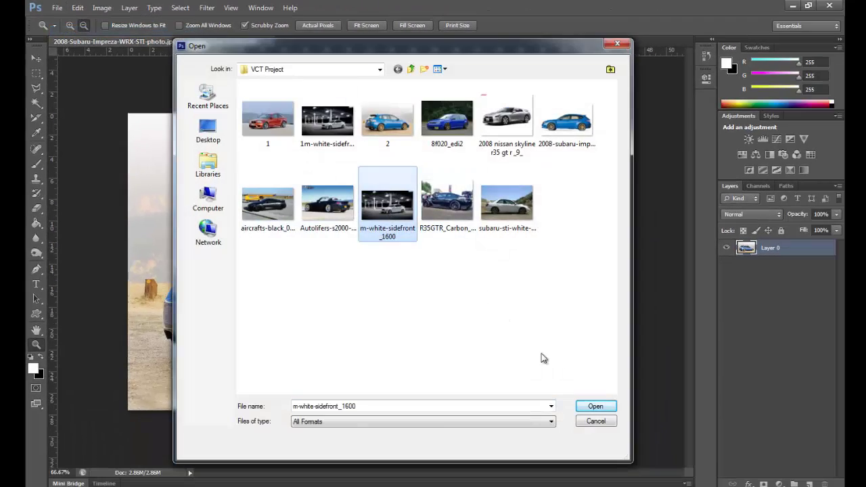
click(611, 409)
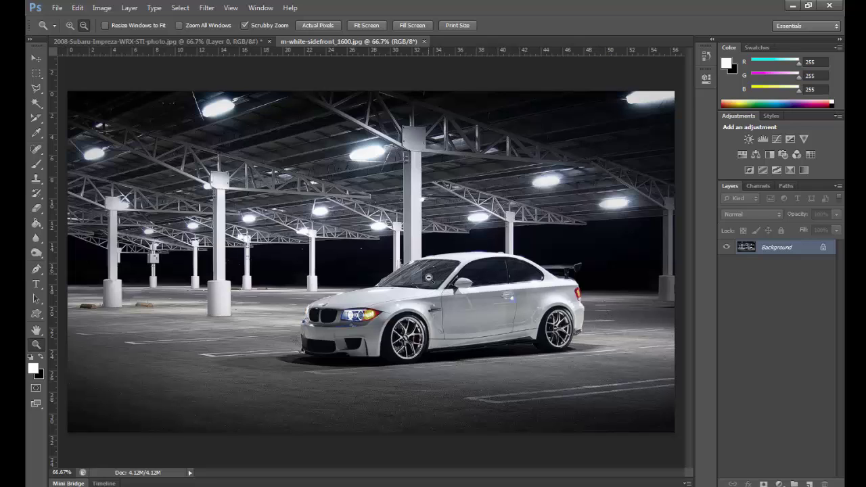
Step: Compare the Subaru and white BMW documents, ending on the BMW with zoom set to magnify
click(226, 43)
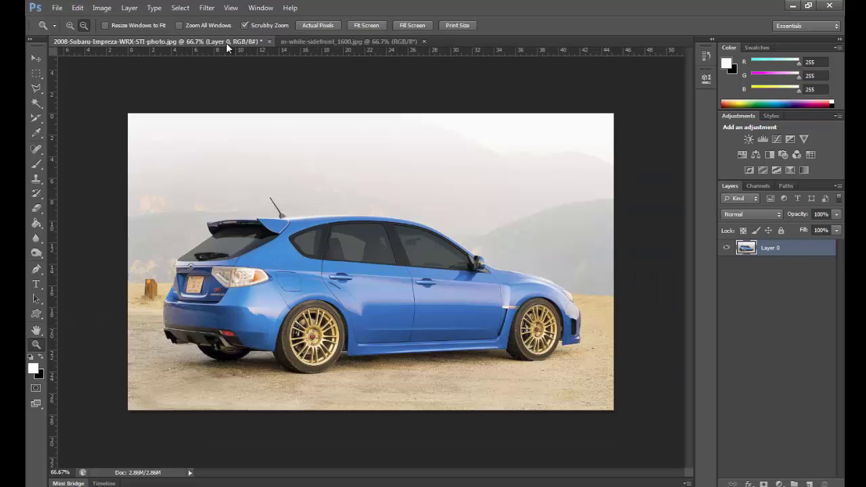
click(329, 44)
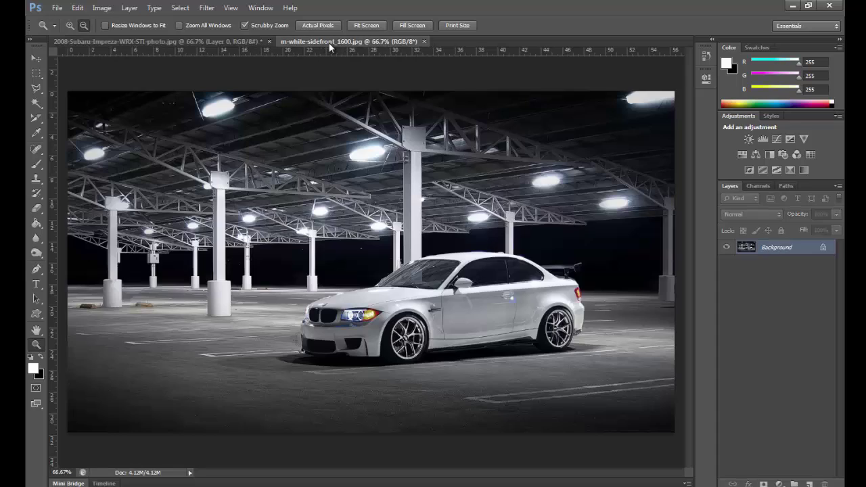
click(184, 42)
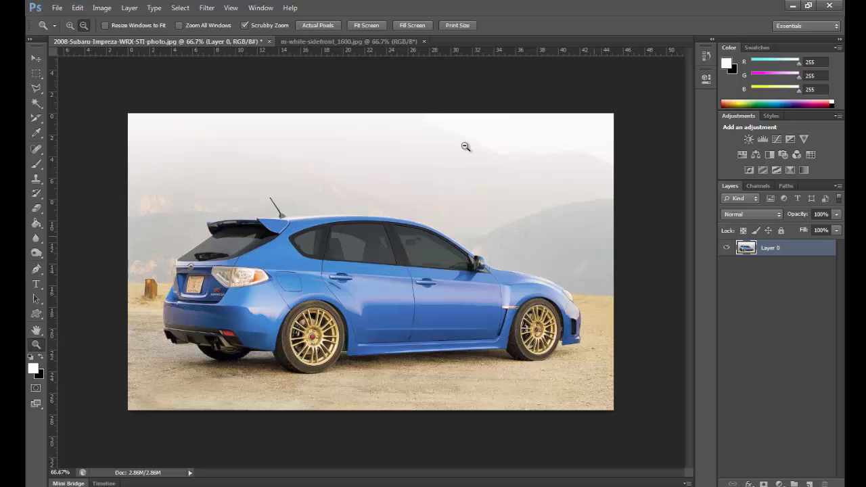
click(348, 41)
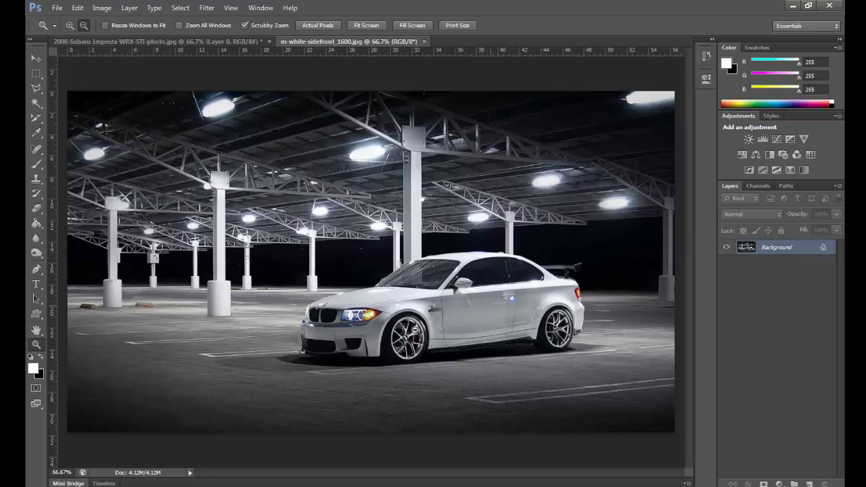
click(158, 42)
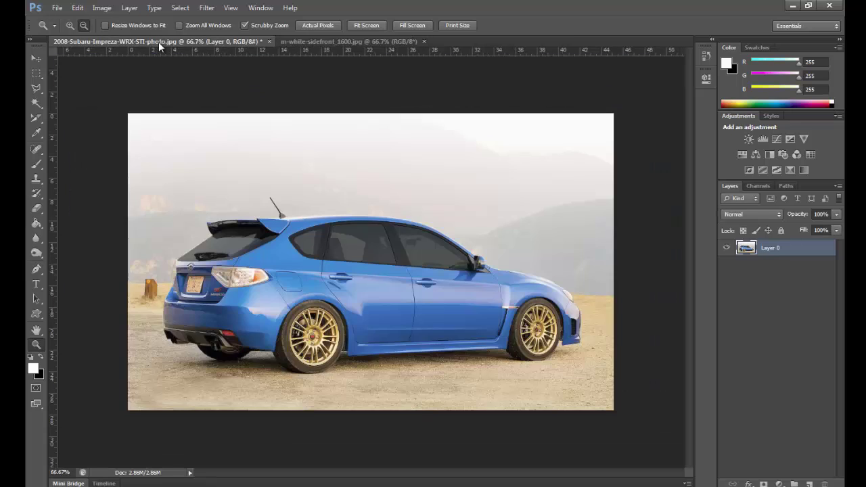
click(346, 40)
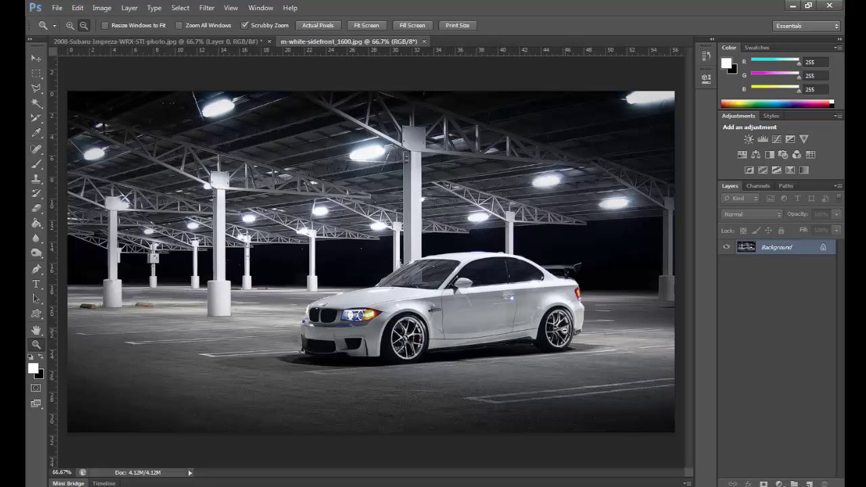
click(216, 42)
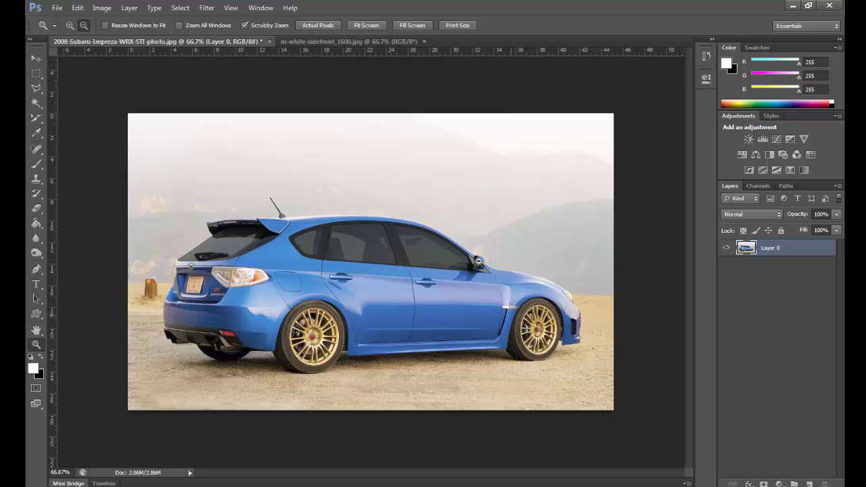
click(331, 42)
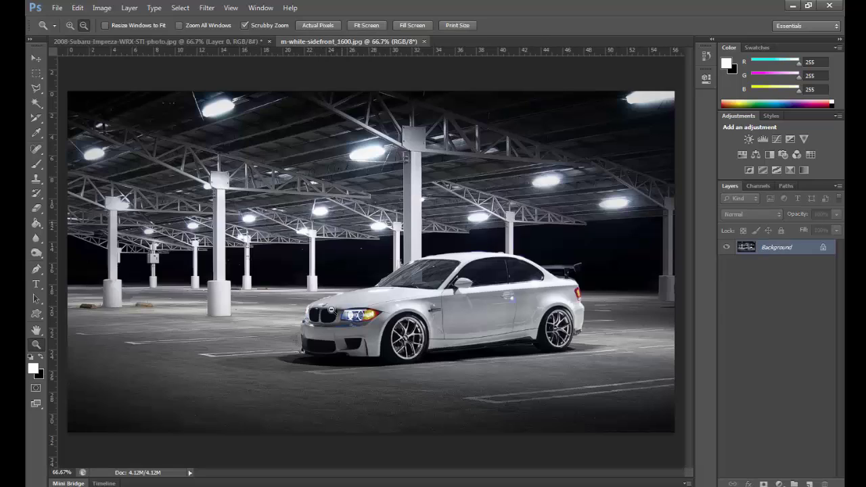
click(70, 26)
Step: Zoom to 400% on the BMW's rear wheel and start tracing the rim with the Polygonal Lasso
drag(561, 332, 612, 316)
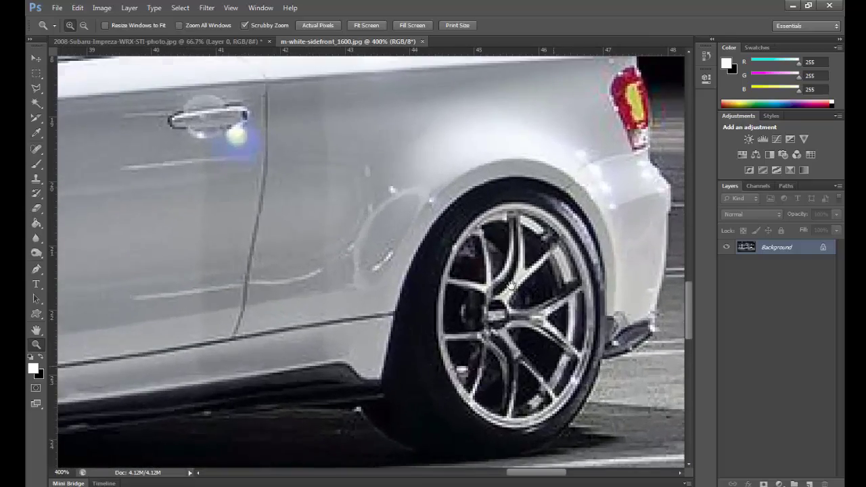
drag(550, 424, 477, 360)
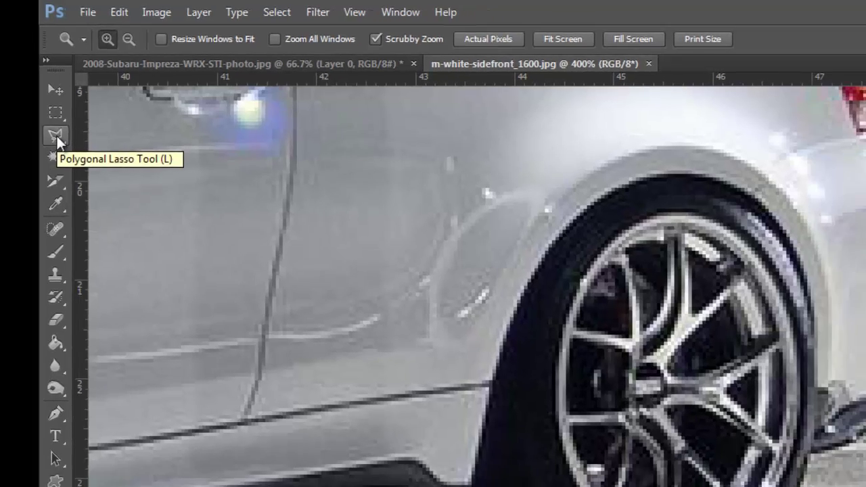
click(61, 146)
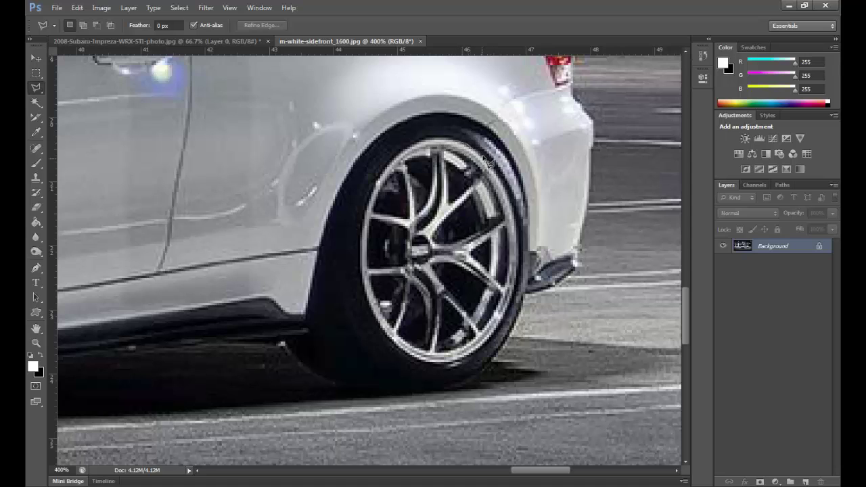
click(463, 143)
click(501, 179)
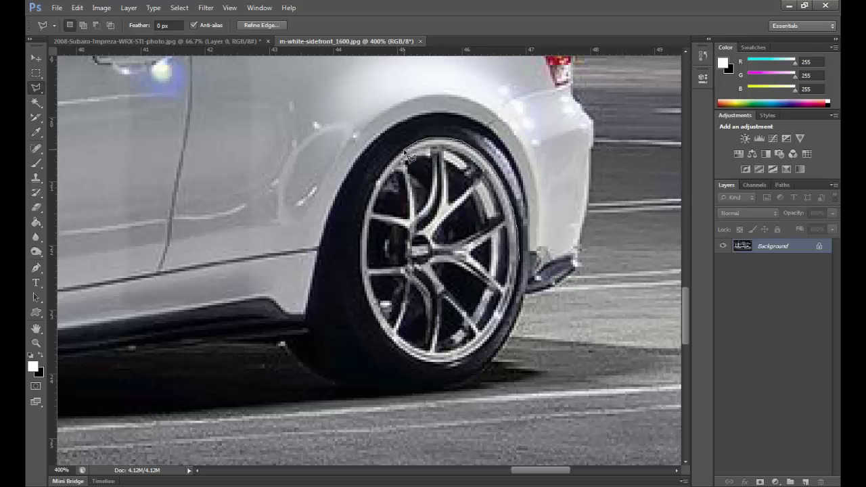
Step: Trace the rim's left, bottom and right edges, then go back to the Subaru photo
click(374, 190)
click(366, 240)
click(362, 290)
click(381, 327)
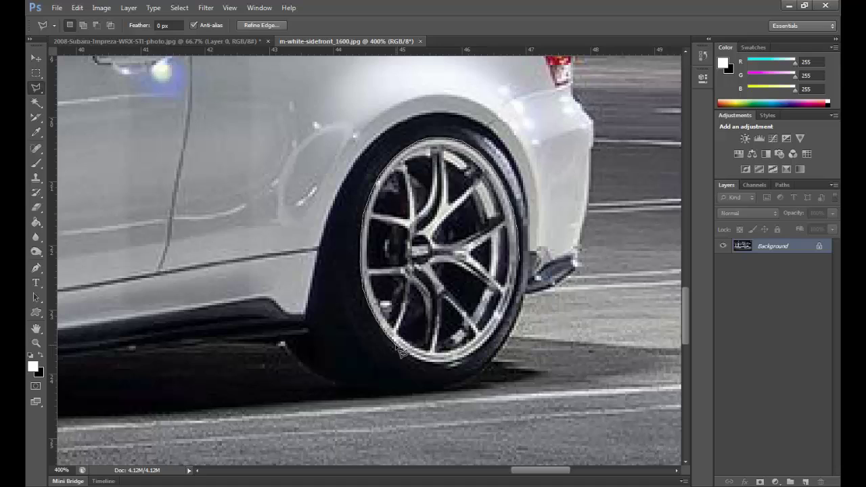
click(401, 352)
click(446, 370)
click(493, 348)
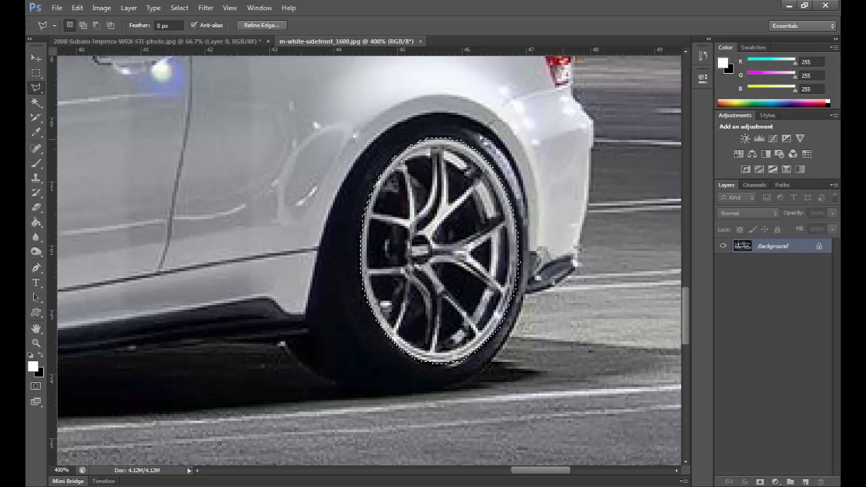
click(226, 42)
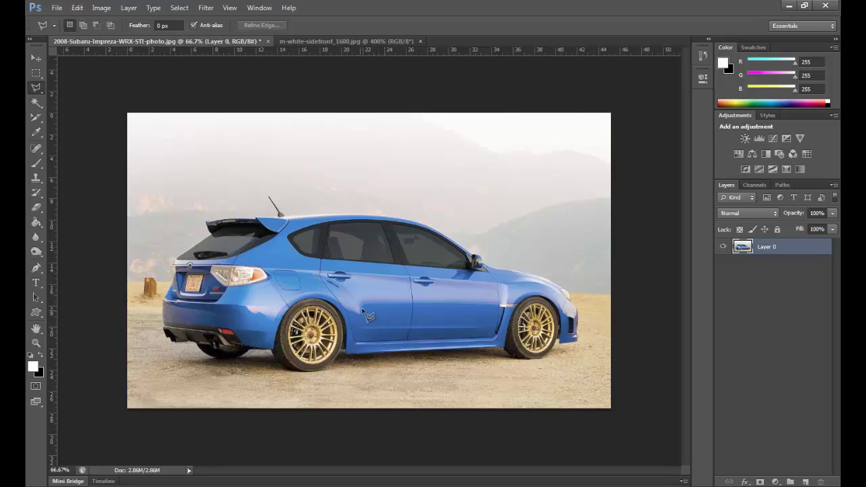
Step: Zoom in on the Subaru's front wheel and paste the silver BMW rim as Layer 1
click(37, 343)
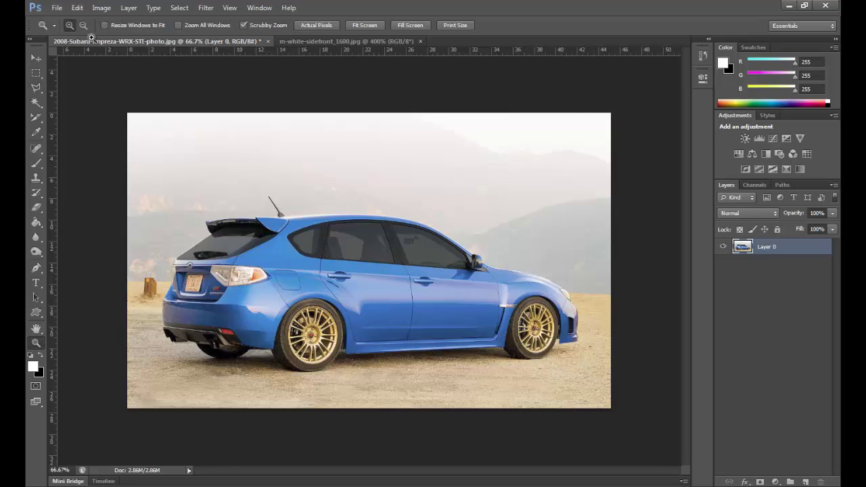
click(341, 42)
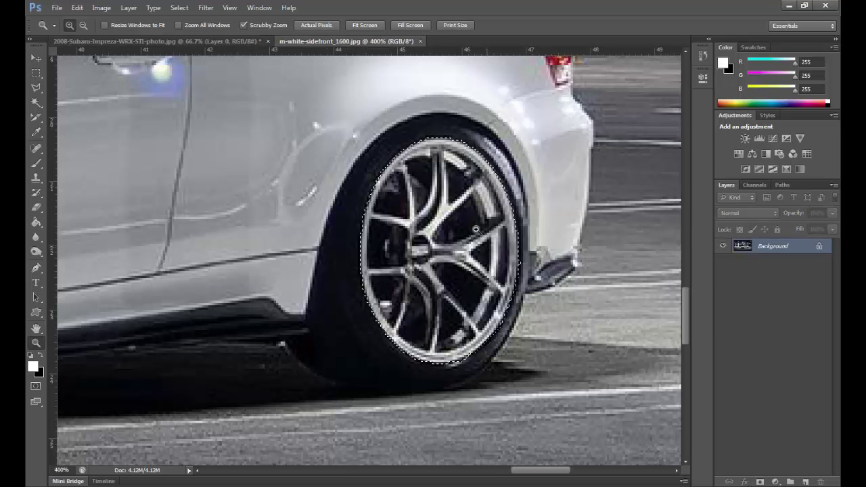
click(163, 42)
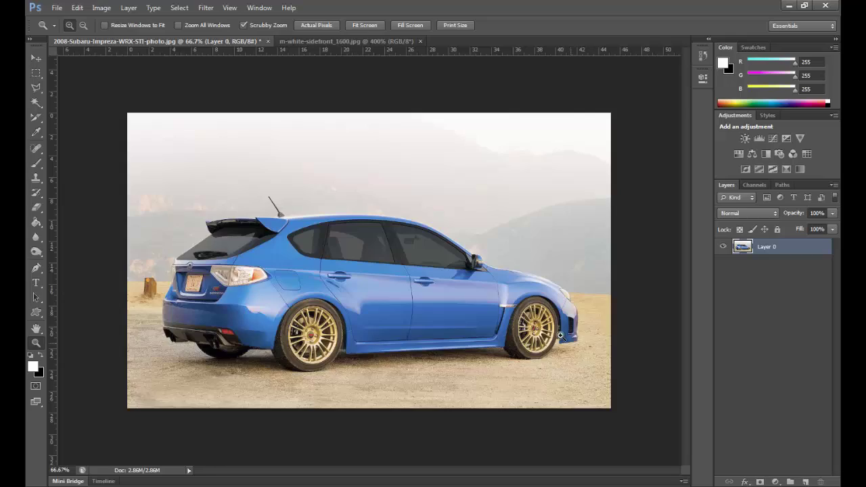
drag(560, 336, 563, 346)
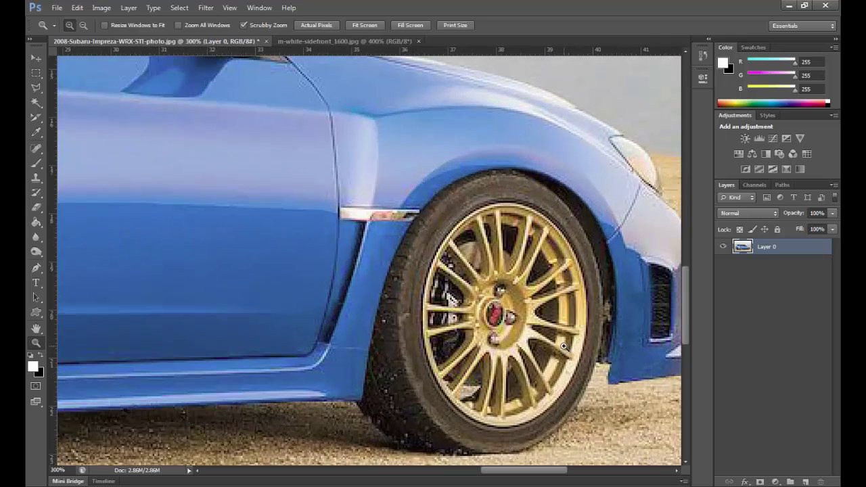
scroll(575, 358, down, 3)
scroll(575, 359, right, 3)
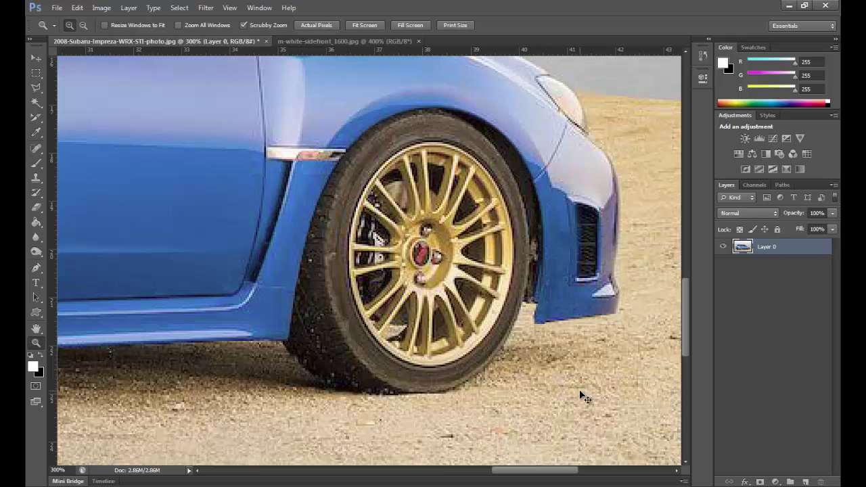
key(ctrl+v)
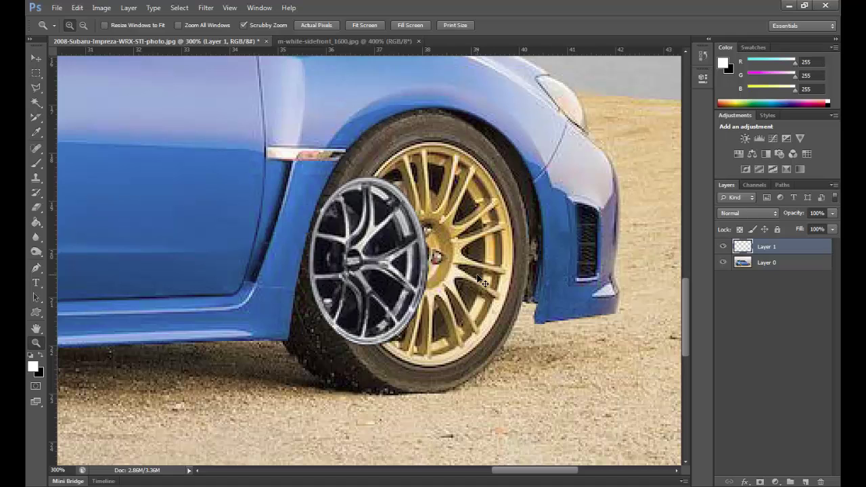
Step: Move the rim over the gold front wheel, scale it to about 152% by 148% and apply
key(ctrl+t)
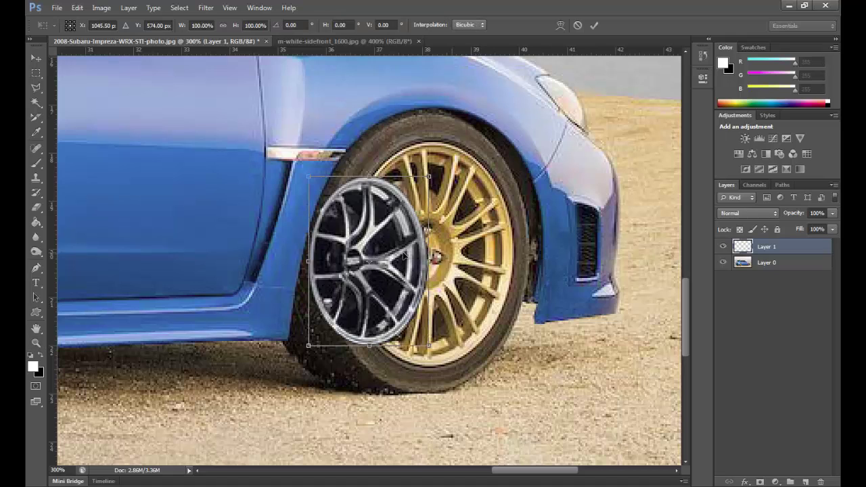
drag(374, 232, 439, 236)
drag(435, 180, 435, 141)
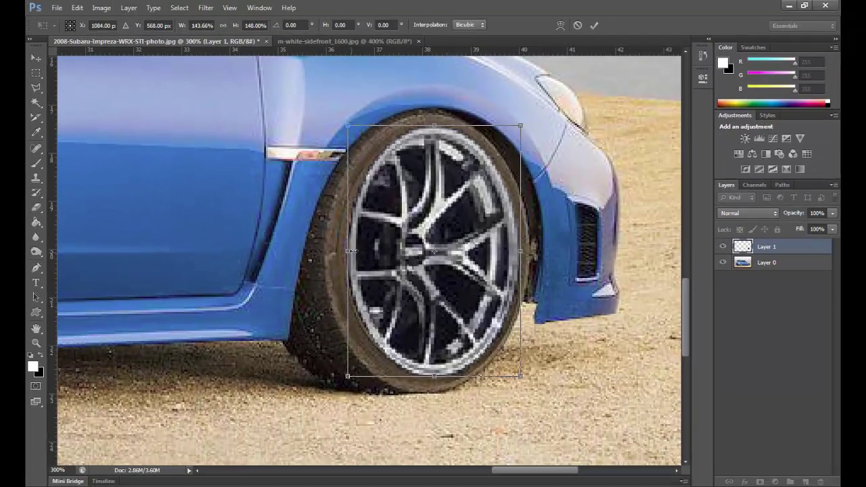
drag(298, 245, 282, 245)
drag(338, 251, 339, 251)
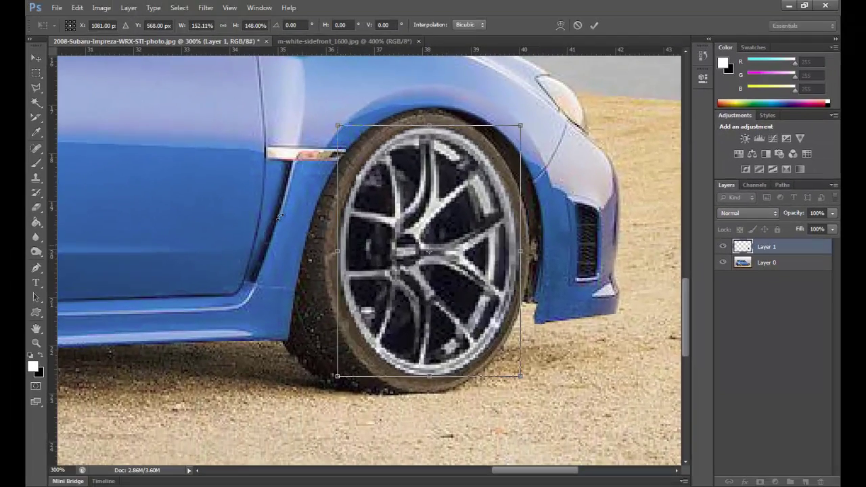
click(36, 343)
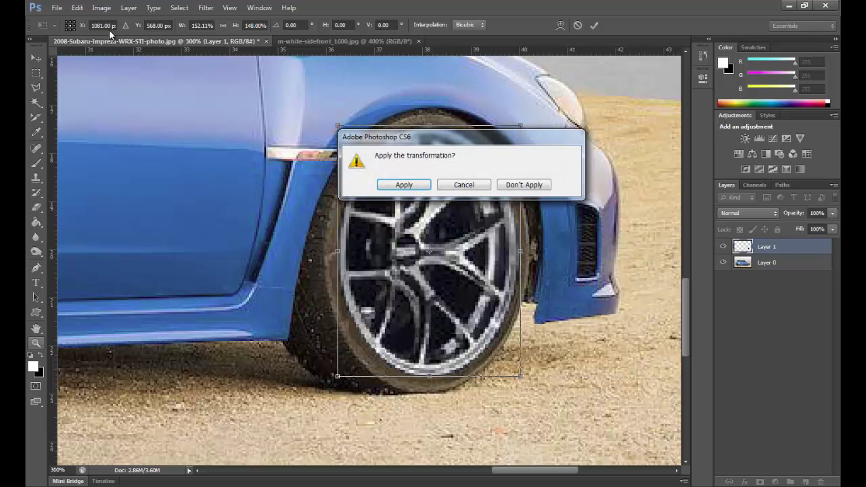
click(393, 184)
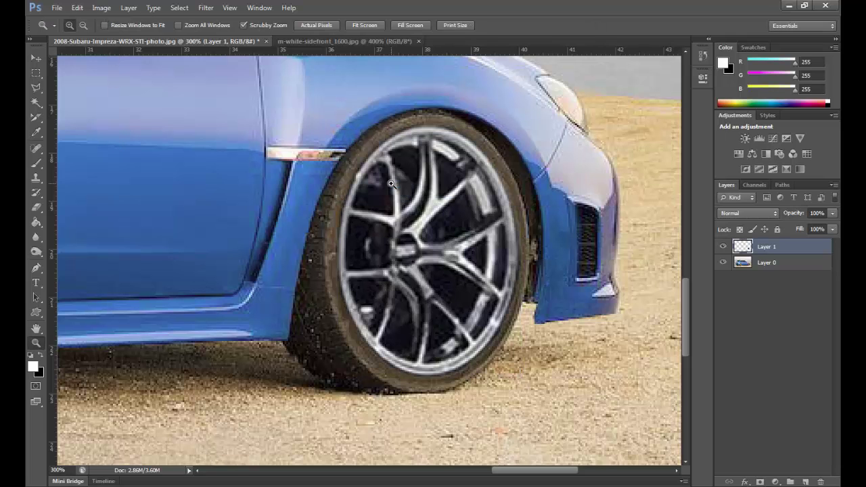
click(83, 27)
click(322, 253)
click(287, 251)
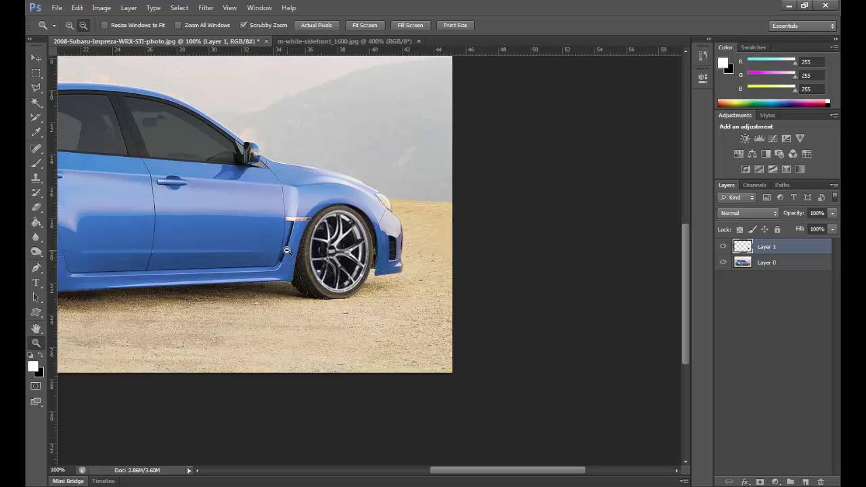
click(70, 25)
click(357, 255)
click(304, 249)
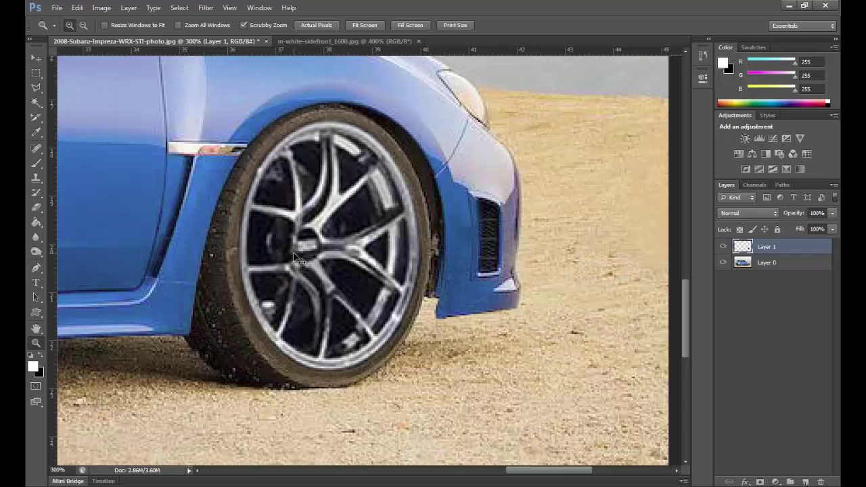
Step: Tighten the rim's height and width using the top, bottom and side handles
key(ctrl+t)
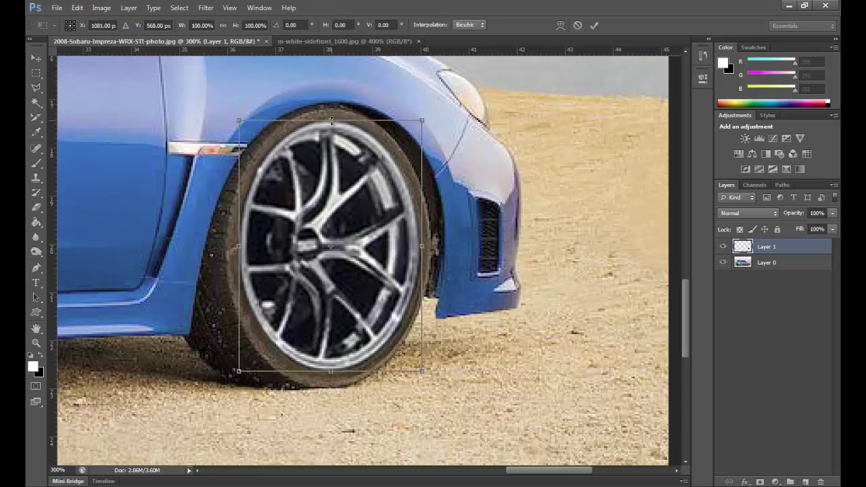
mouse_move(331, 121)
mouse_down()
mouse_move(331, 112)
mouse_move(329, 134)
mouse_move(338, 136)
mouse_up()
drag(237, 255, 249, 255)
mouse_move(336, 370)
mouse_down()
mouse_move(330, 346)
mouse_move(323, 364)
mouse_move(331, 360)
mouse_up()
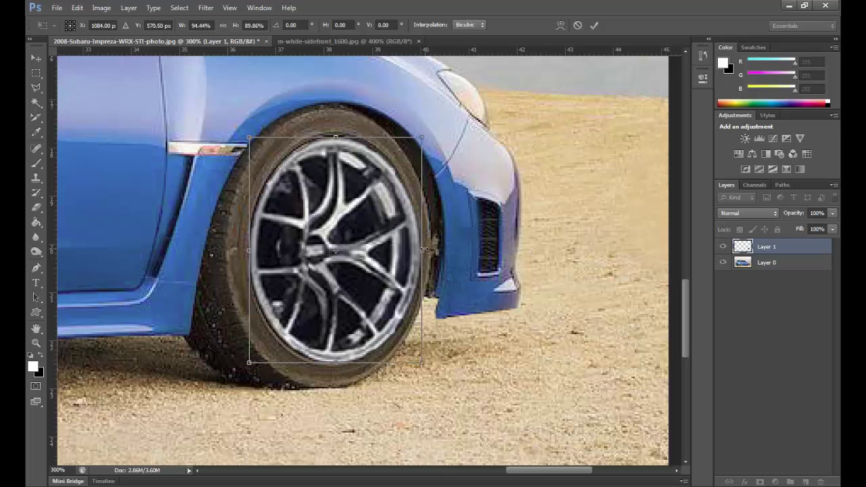
mouse_move(424, 249)
mouse_down()
mouse_move(399, 245)
mouse_move(426, 245)
mouse_move(415, 245)
mouse_up()
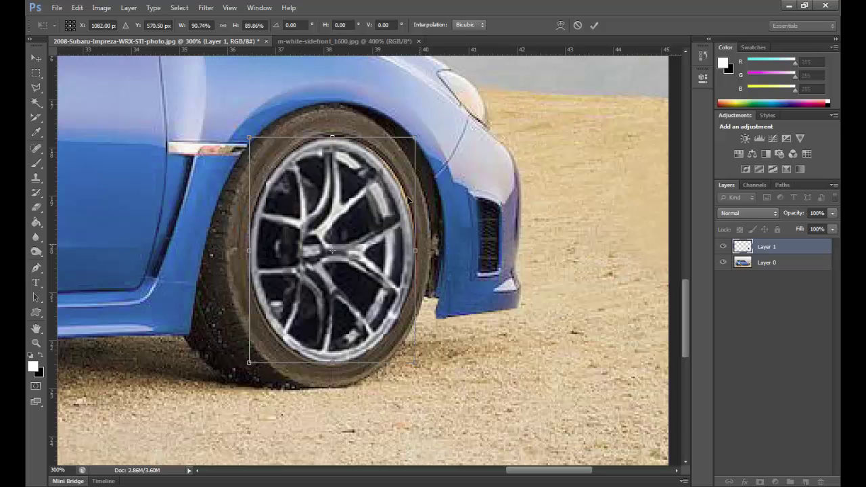
drag(331, 137, 332, 136)
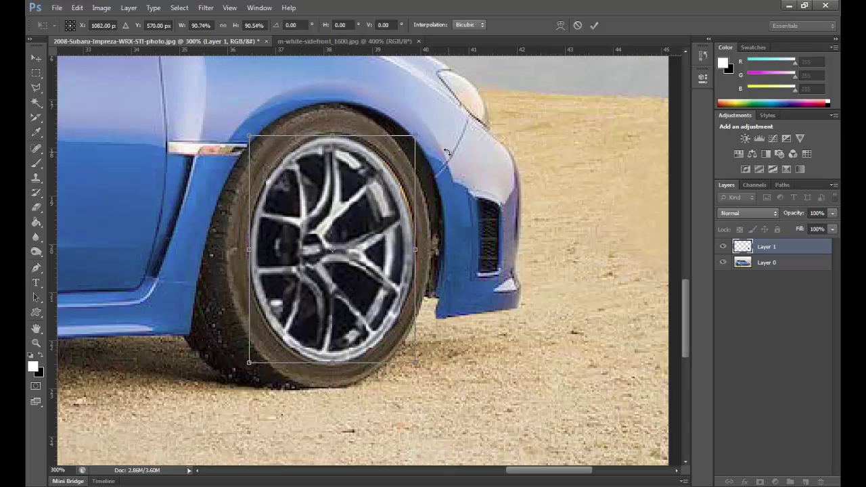
drag(332, 360, 332, 360)
drag(250, 249, 250, 249)
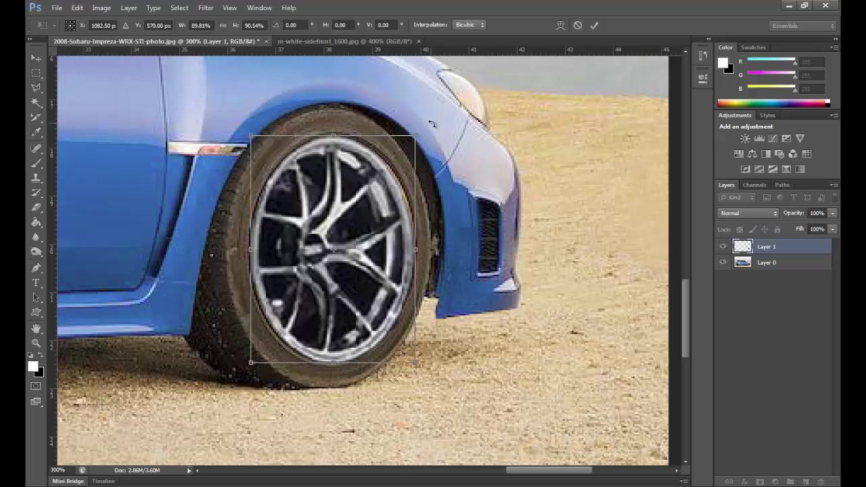
Step: Tilt the rim 0.81° and refine it to about 92% by 91% before committing
drag(432, 123, 435, 124)
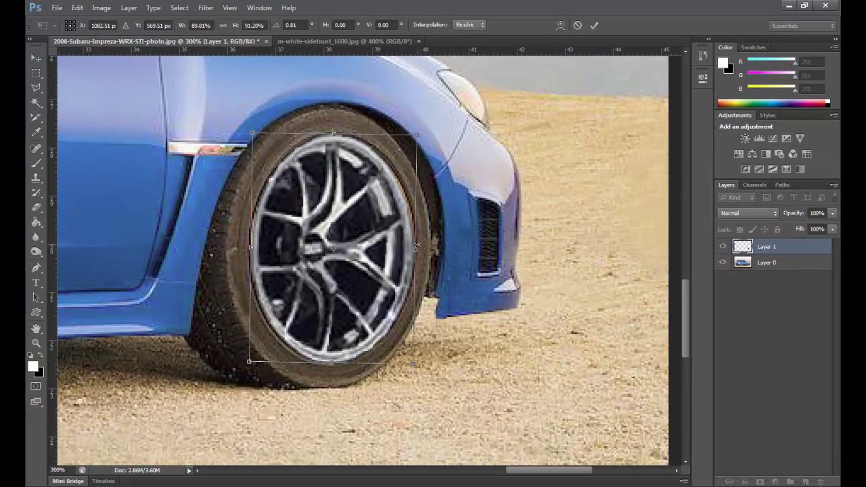
drag(415, 248, 419, 249)
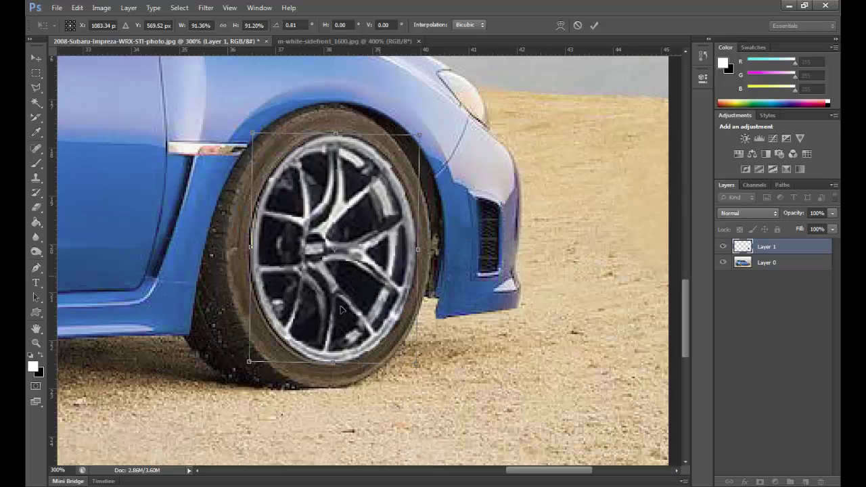
drag(335, 362, 336, 360)
drag(256, 246, 251, 246)
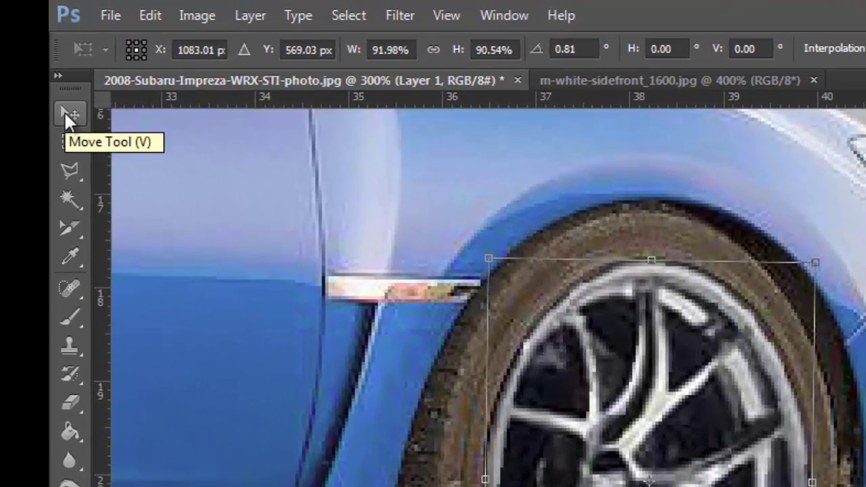
click(64, 111)
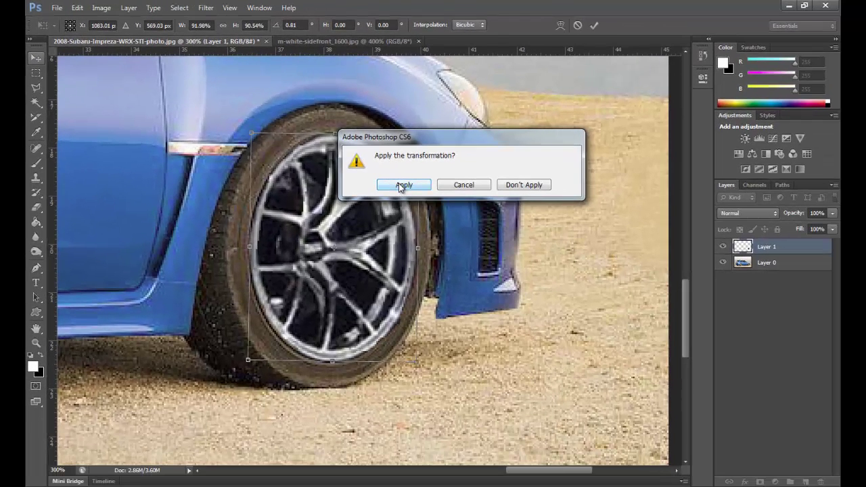
Step: Apply the front rim transformation and zoom out to view the whole car
click(402, 185)
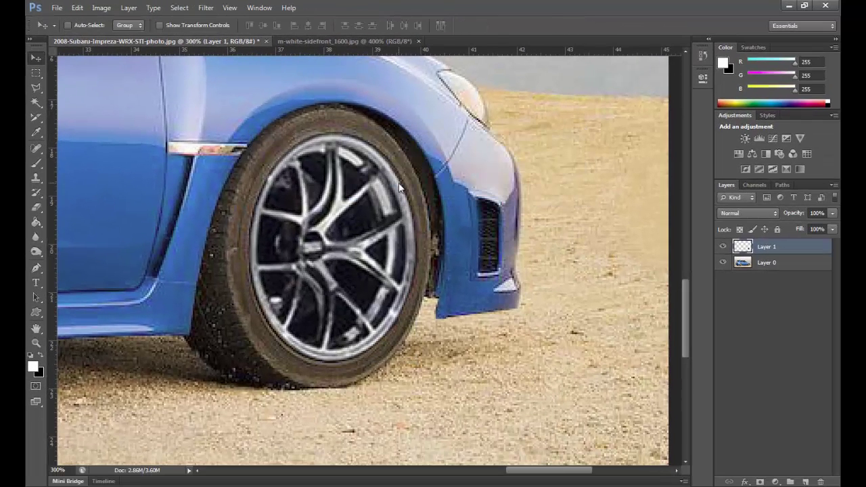
click(37, 343)
click(83, 25)
click(317, 237)
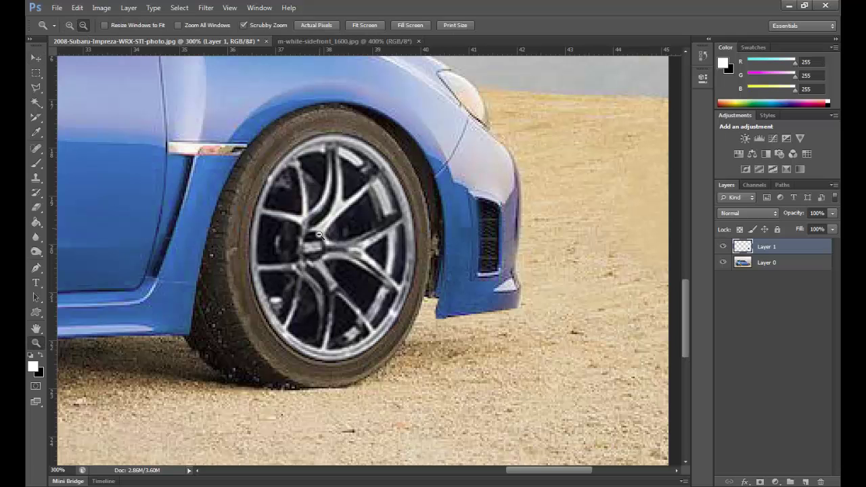
click(230, 224)
click(206, 205)
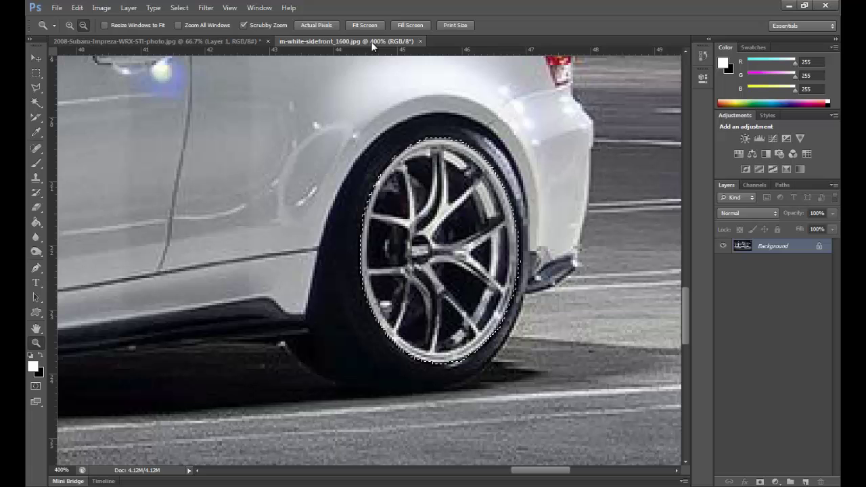
Step: Pan to the white BMW's front wheel and lasso around the silver rim's outer edge
drag(237, 284, 553, 252)
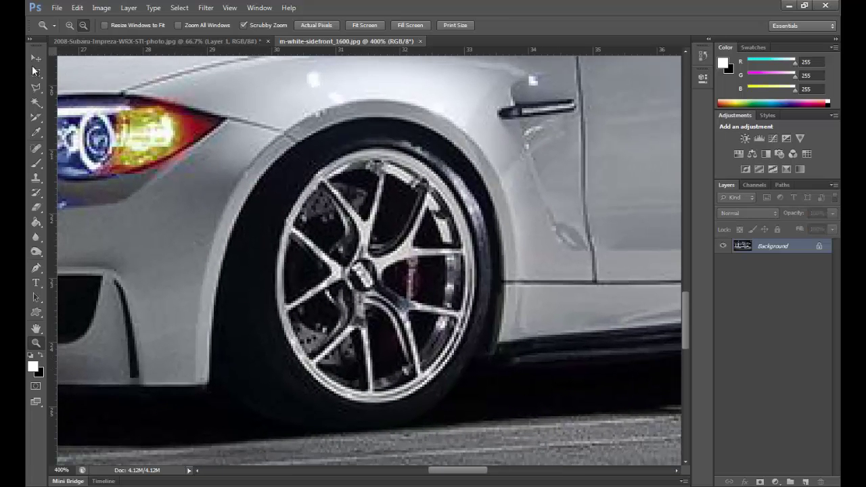
click(36, 88)
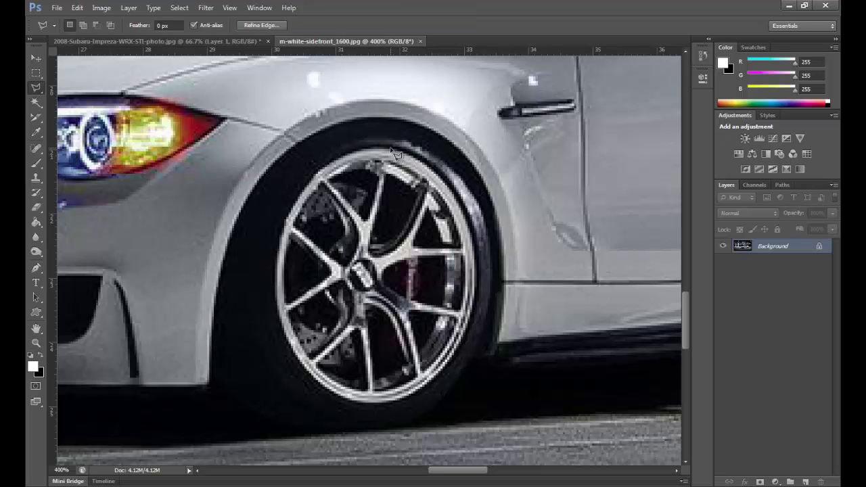
mouse_move(391, 148)
mouse_down()
mouse_move(457, 184)
mouse_move(453, 193)
mouse_move(461, 187)
mouse_move(440, 191)
mouse_move(474, 223)
mouse_move(475, 316)
mouse_move(455, 361)
mouse_move(420, 395)
mouse_move(340, 403)
mouse_move(302, 364)
mouse_move(280, 312)
mouse_move(279, 264)
mouse_move(315, 175)
mouse_move(401, 154)
mouse_up()
Step: Zoom in on the Subaru's gold rear wheel and paste the BMW rim as Layer 2
click(202, 40)
click(36, 342)
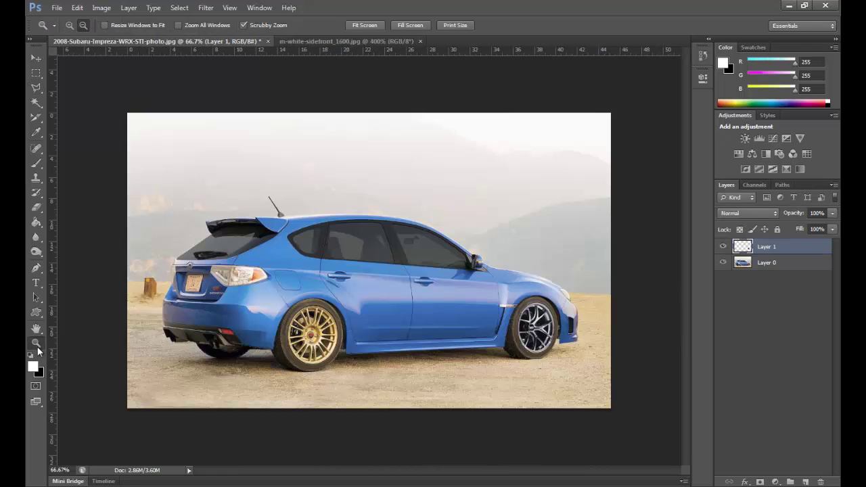
click(286, 343)
click(286, 342)
click(369, 290)
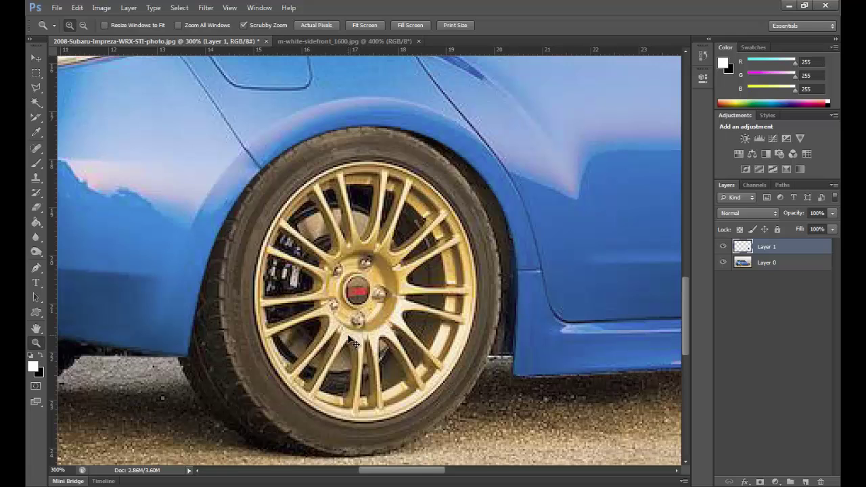
key(ctrl+v)
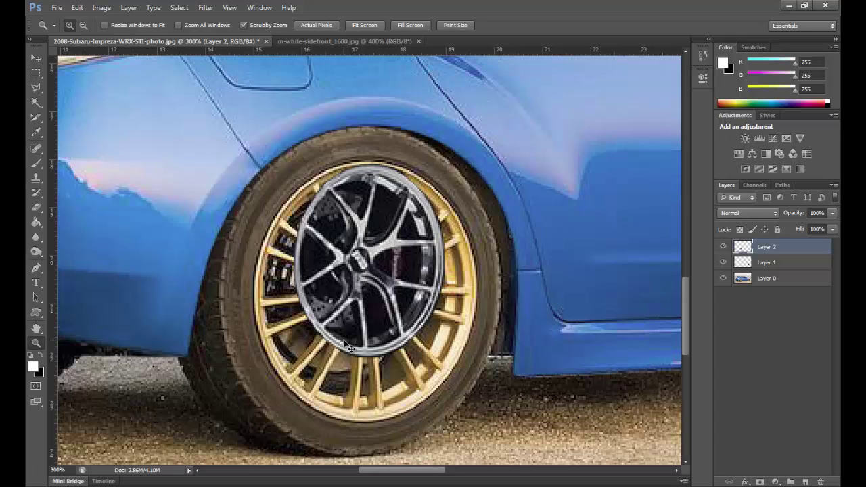
Step: Move the Layer 2 rim onto the rear wheel and stretch it to about 147% by 137%
key(ctrl+t)
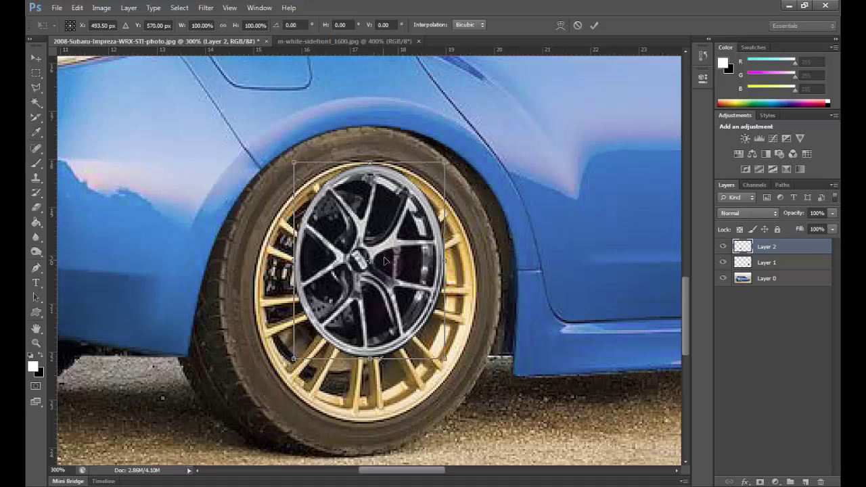
drag(384, 260, 383, 293)
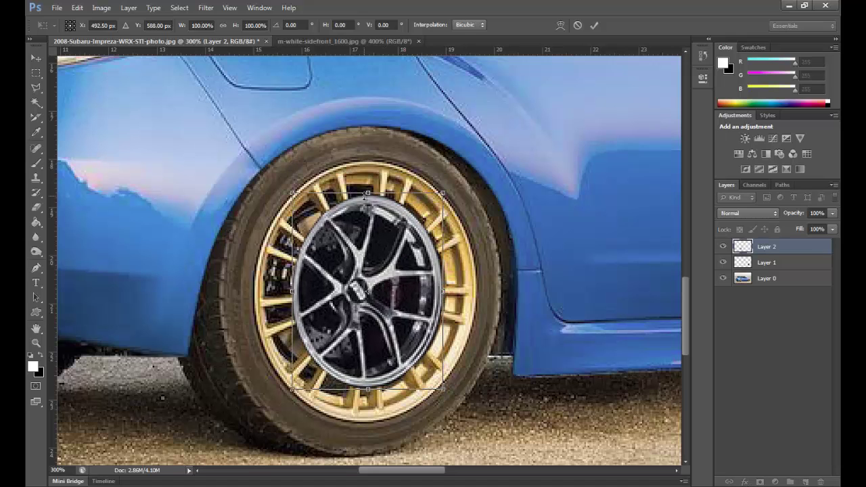
drag(367, 192, 371, 156)
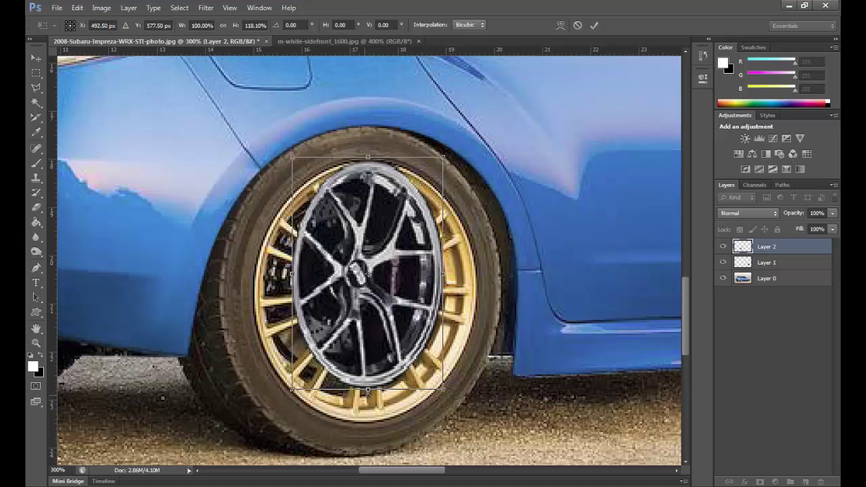
drag(369, 391, 371, 427)
drag(453, 290, 478, 289)
drag(294, 291, 257, 285)
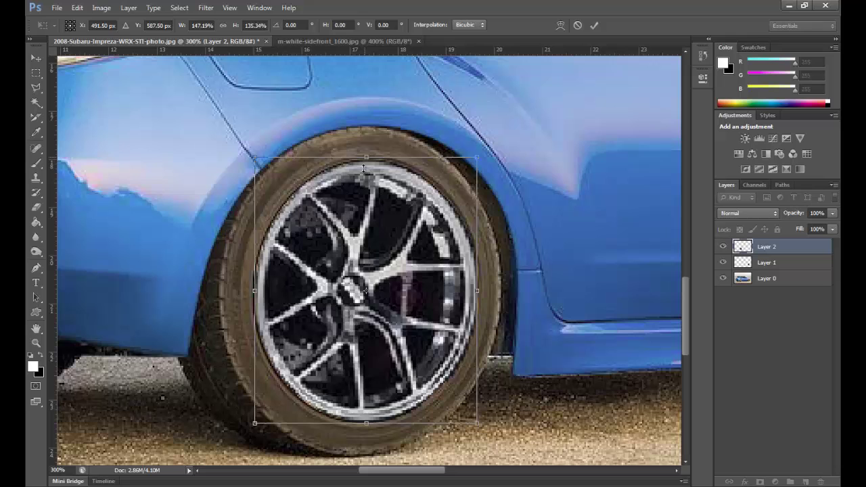
mouse_move(364, 167)
mouse_down()
mouse_move(366, 134)
mouse_move(365, 156)
mouse_up()
mouse_move(366, 423)
mouse_down()
mouse_move(368, 416)
mouse_move(367, 425)
mouse_up()
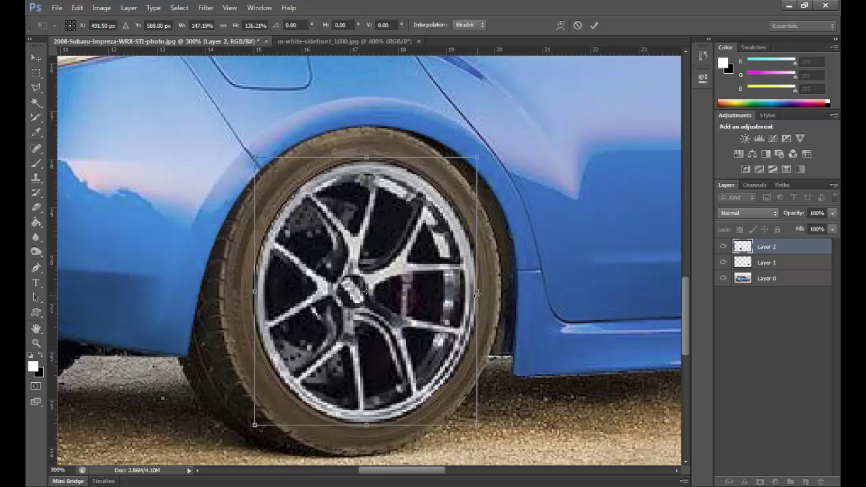
drag(477, 292, 477, 292)
drag(366, 156, 365, 155)
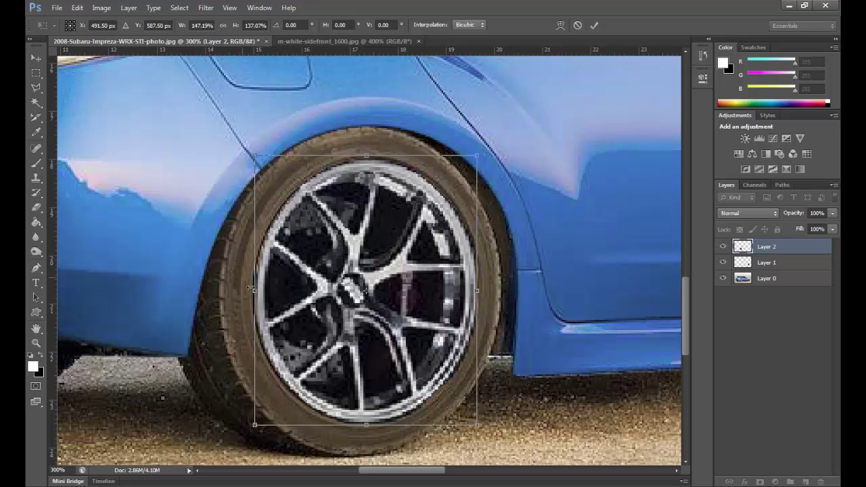
drag(254, 292, 256, 290)
Step: Apply the rear rim transform, then zoom out to show the whole Subaru with both silver rims
click(36, 58)
click(384, 187)
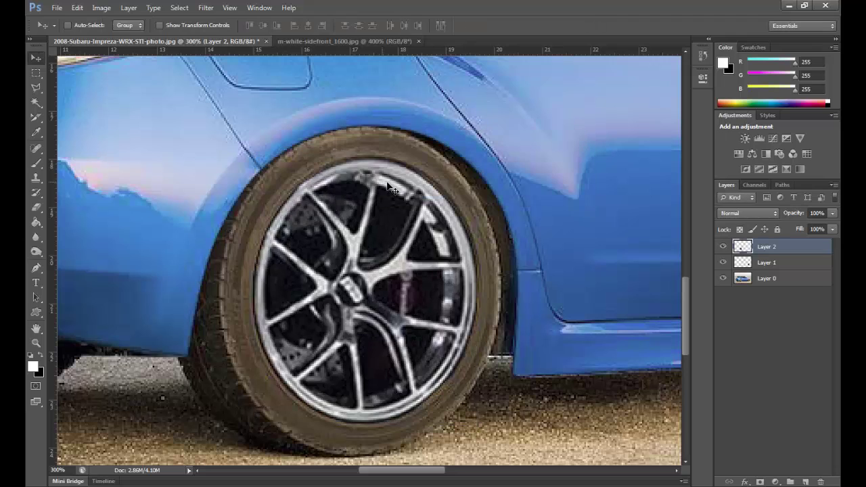
click(36, 342)
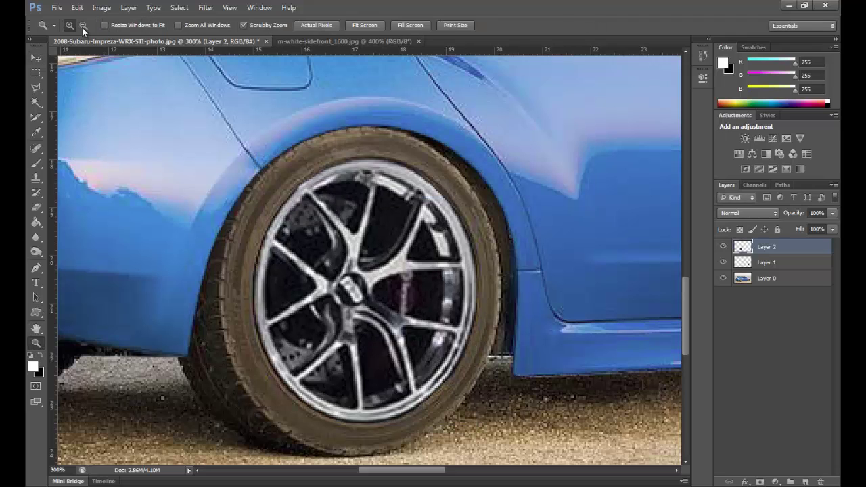
click(82, 25)
click(510, 194)
click(560, 198)
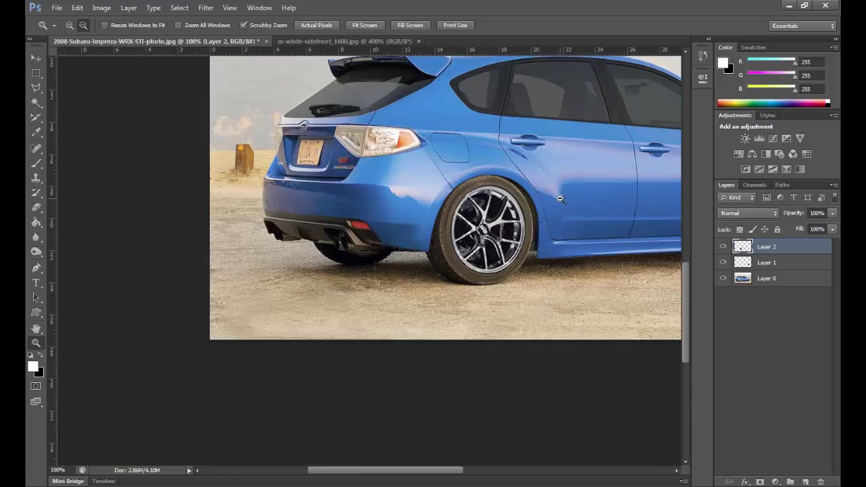
drag(605, 207, 382, 294)
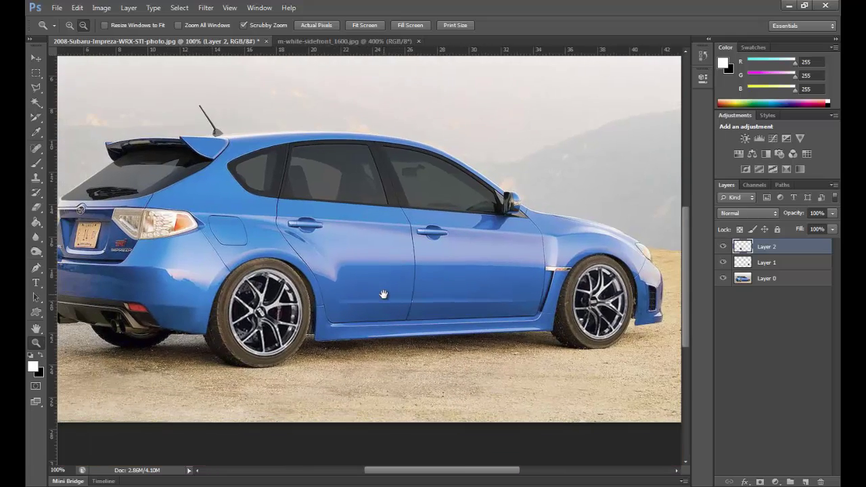
click(390, 245)
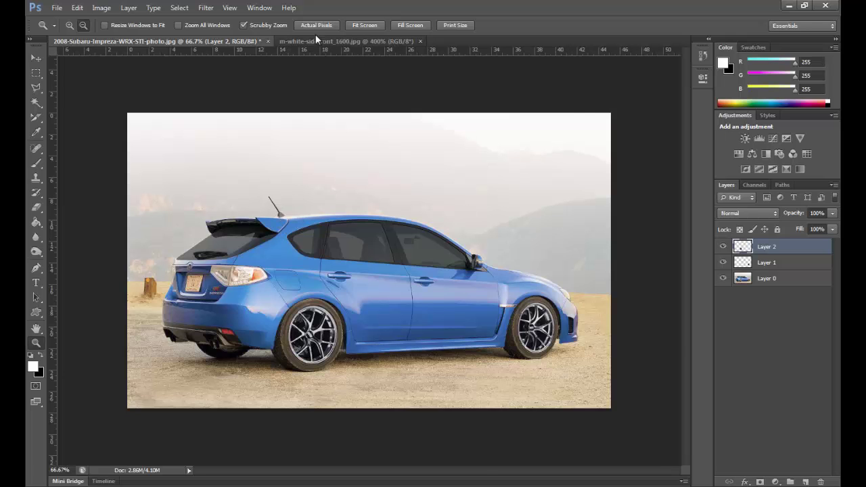
click(345, 41)
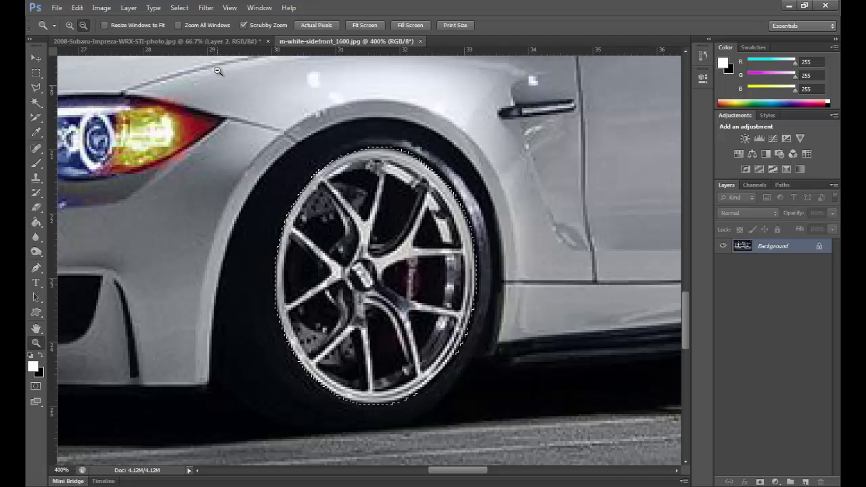
click(226, 209)
click(298, 197)
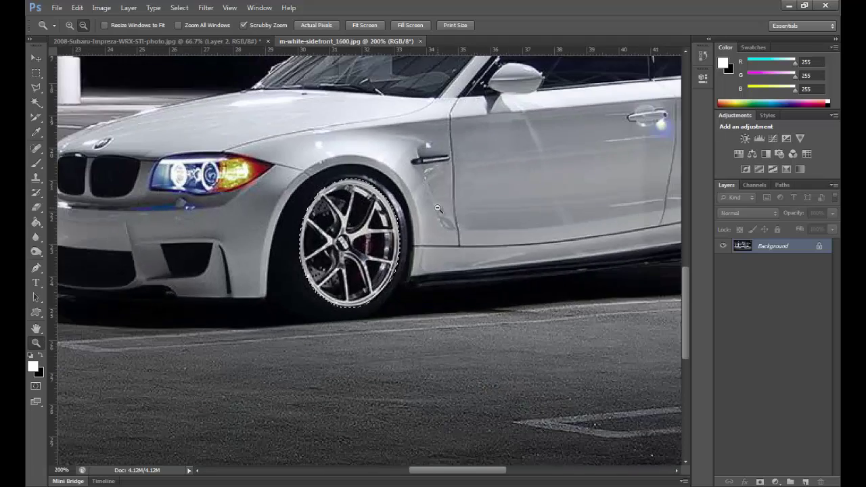
click(365, 203)
click(438, 209)
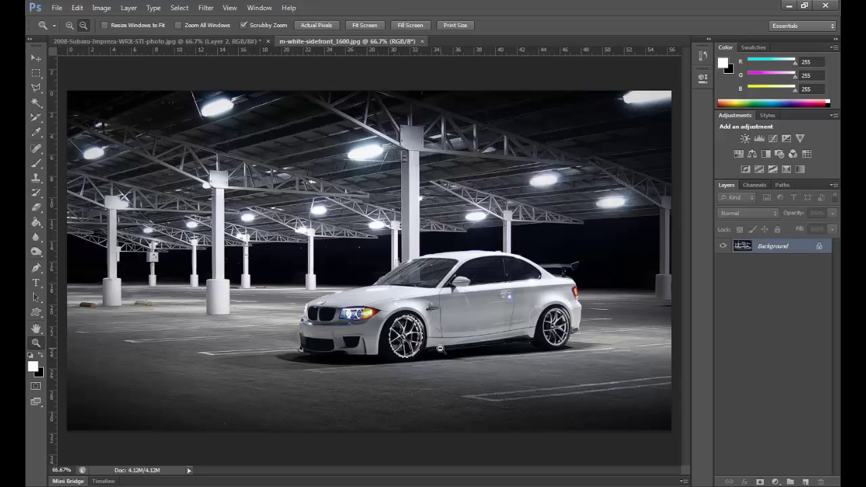
key(l)
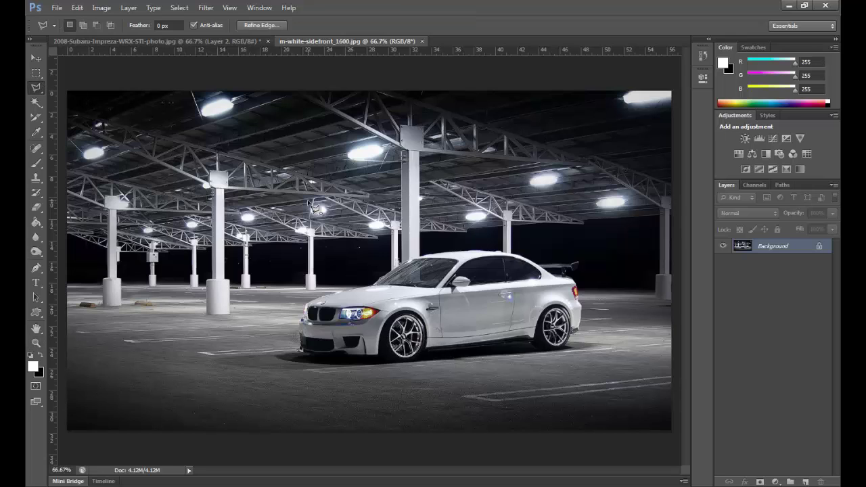
click(173, 41)
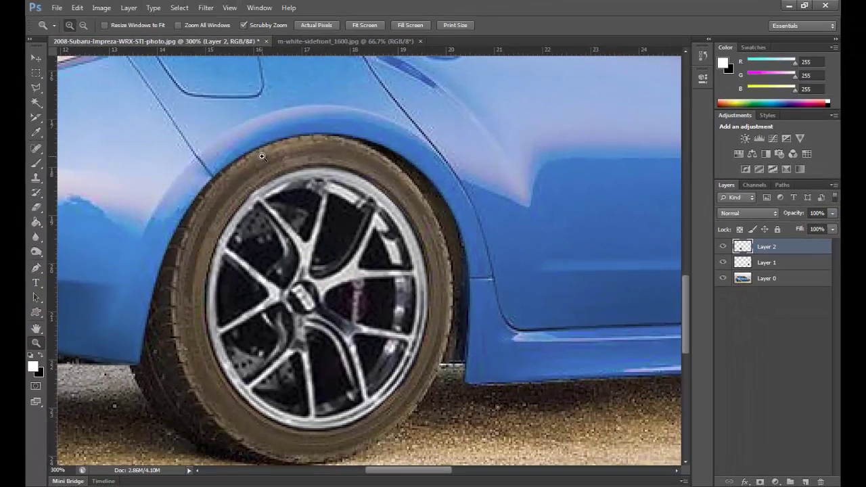
click(82, 26)
click(81, 25)
key(ctrl+minus)
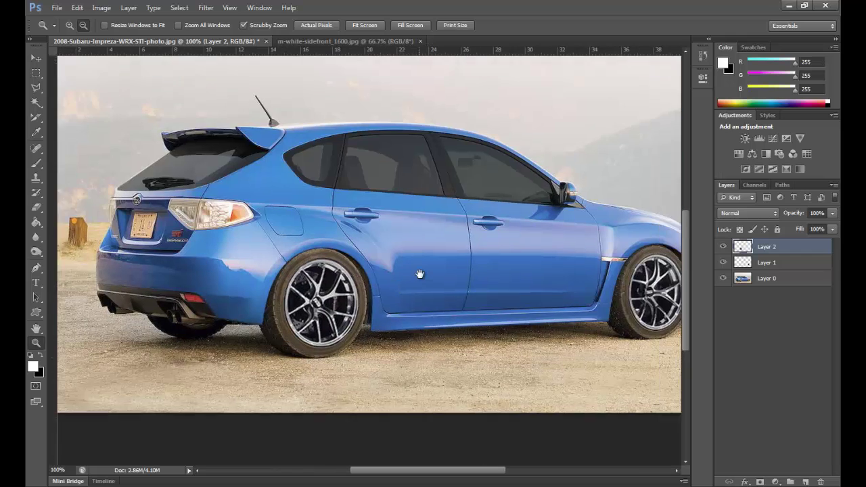